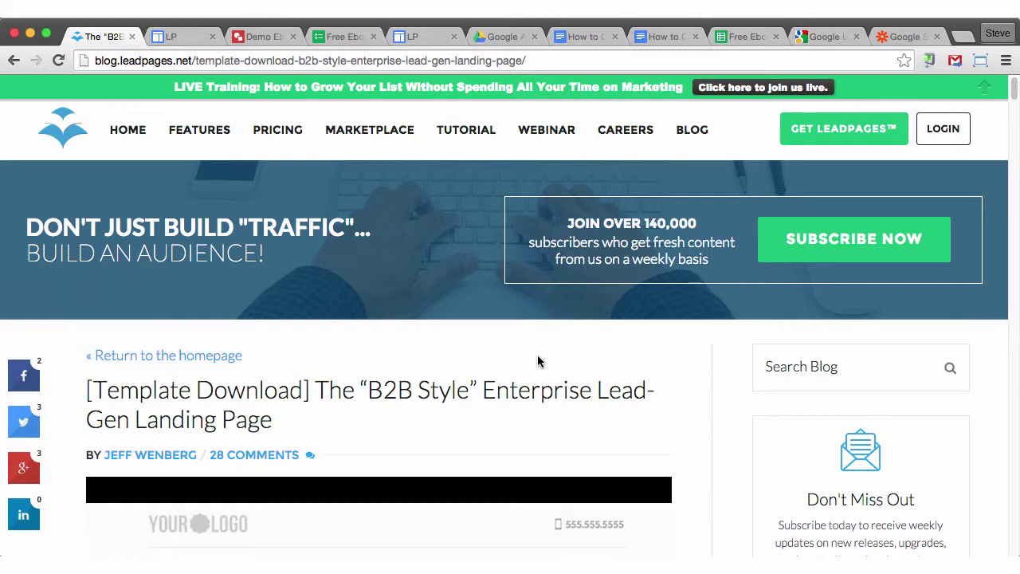
Look over the Leadpages B2B Style enterprise template post and video, then switch to the Google Sites preview.
{"action": "scroll", "coordinate": [538, 361], "scroll_direction": "down", "scroll_amount": 8}
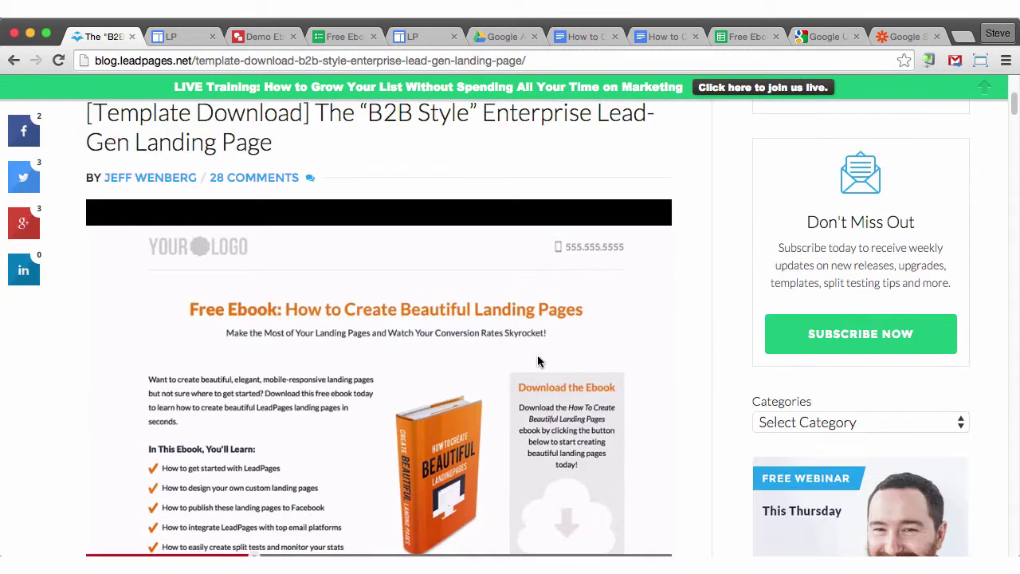
{"action": "scroll", "coordinate": [538, 361], "scroll_direction": "down", "scroll_amount": 3}
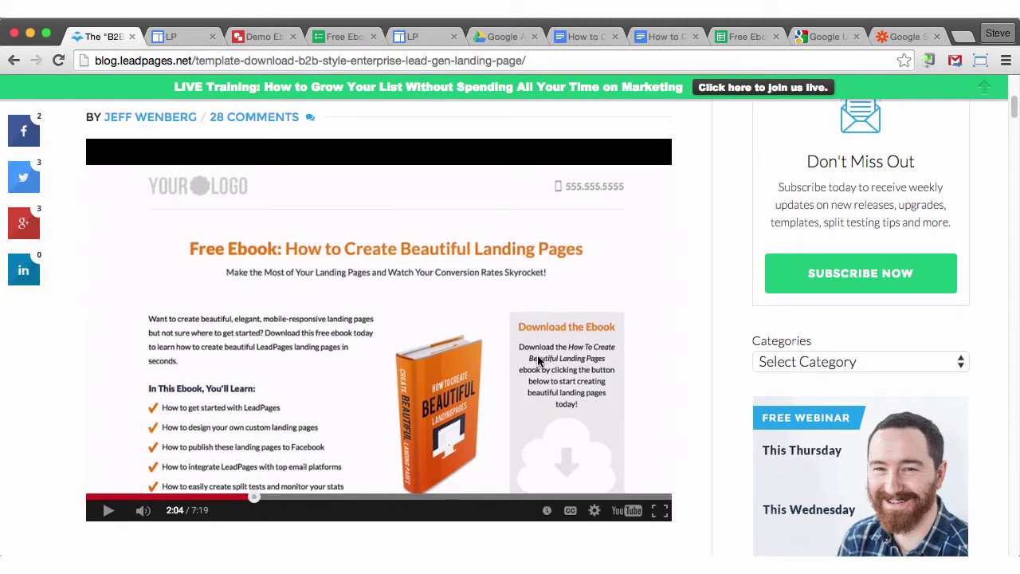
{"action": "scroll", "coordinate": [538, 361], "scroll_direction": "down", "scroll_amount": 4}
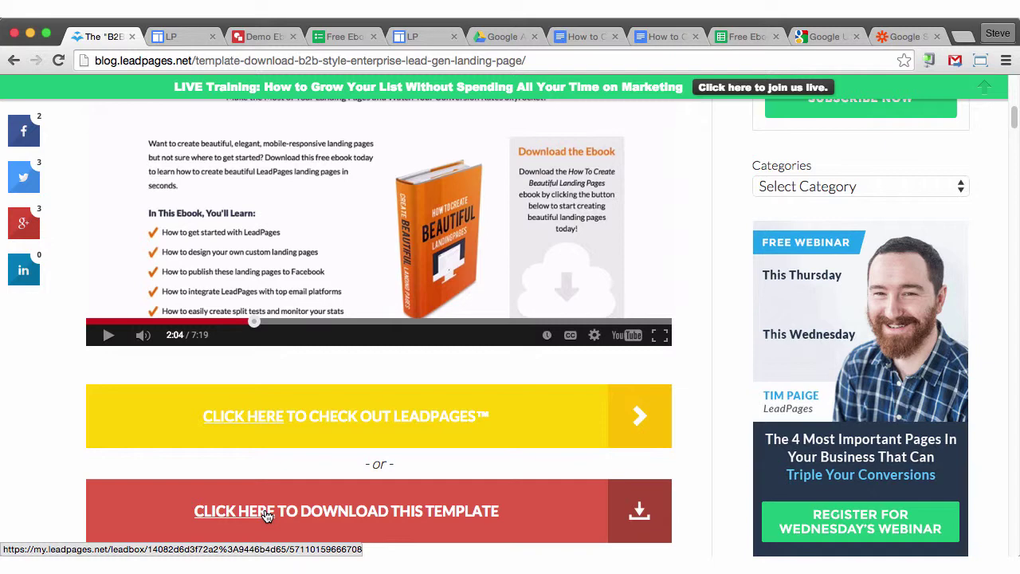
{"action": "scroll", "coordinate": [272, 503], "scroll_direction": "up", "scroll_amount": 3}
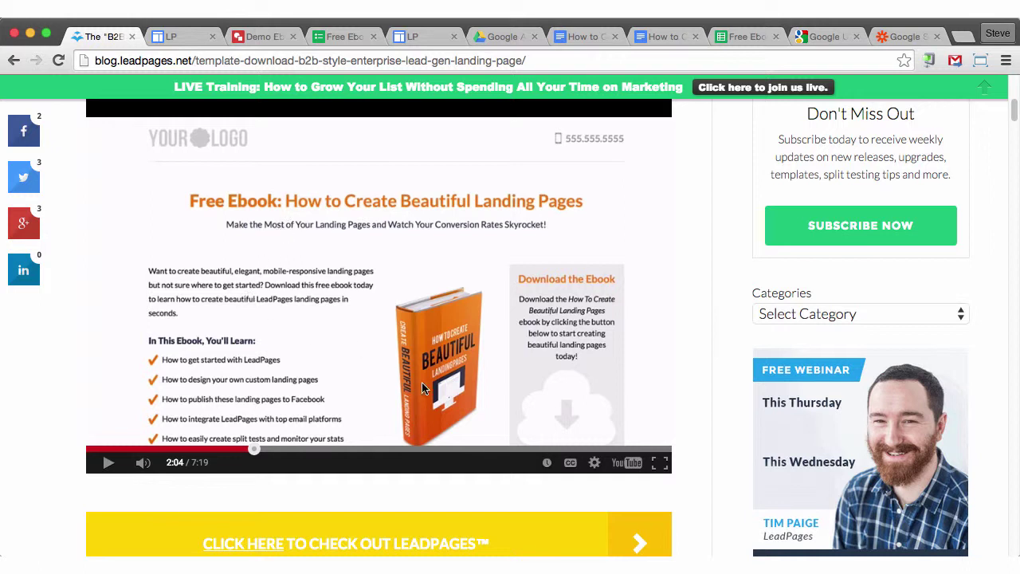
{"action": "scroll", "coordinate": [583, 376], "scroll_direction": "down", "scroll_amount": 1}
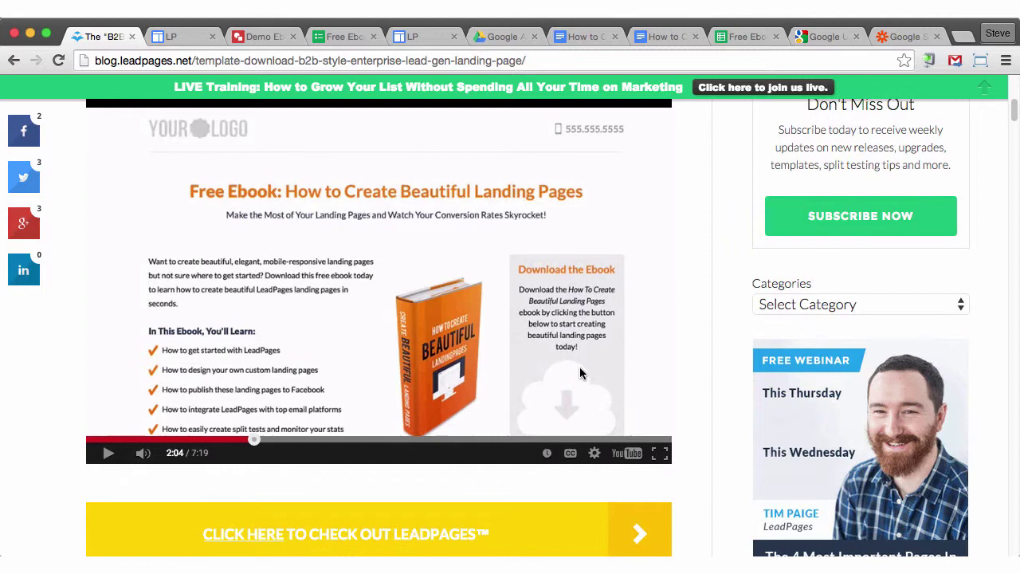
{"action": "scroll", "coordinate": [601, 336], "scroll_direction": "up", "scroll_amount": 1}
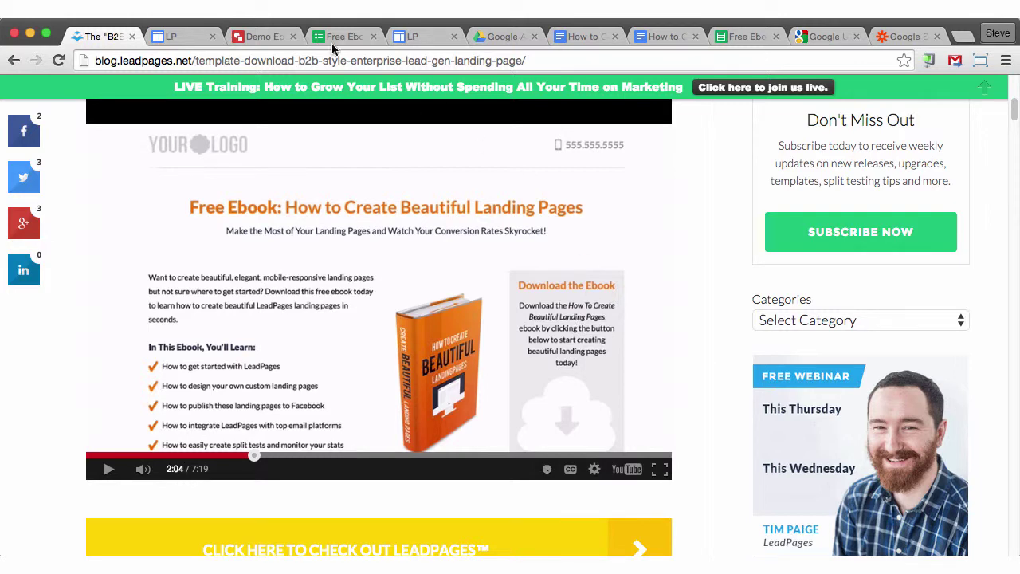
{"action": "left_click", "coordinate": [182, 37]}
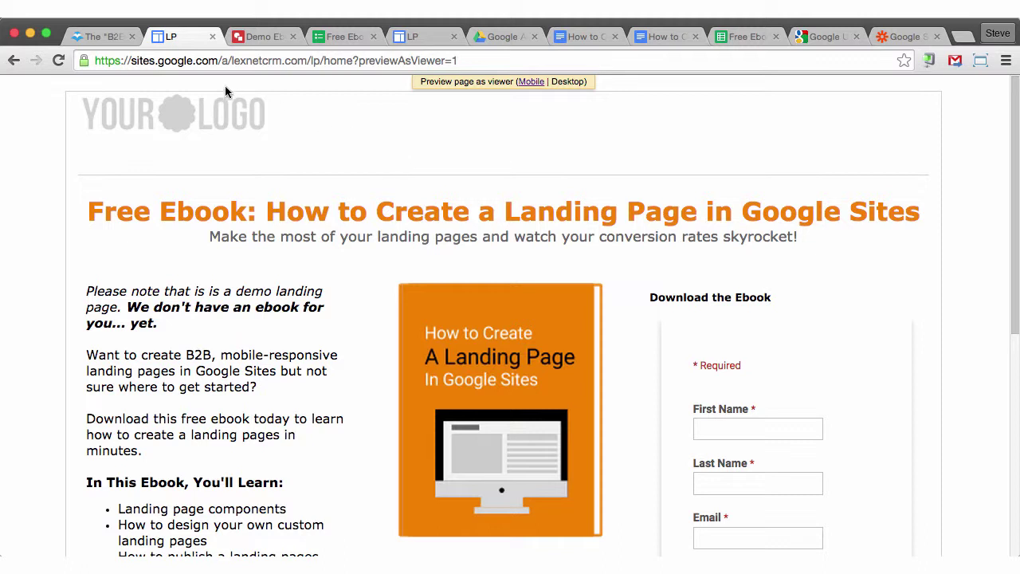
{"action": "left_click_drag", "start_coordinate": [94, 60], "coordinate": [284, 63]}
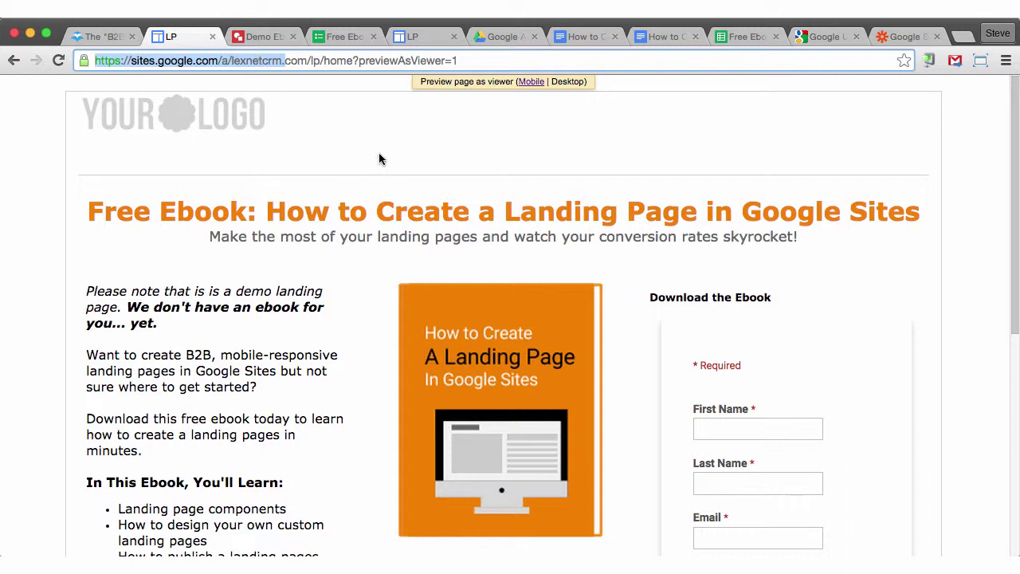
Scroll the ebook landing page in Mobile preview, then switch back to Desktop preview.
{"action": "left_click", "coordinate": [532, 82]}
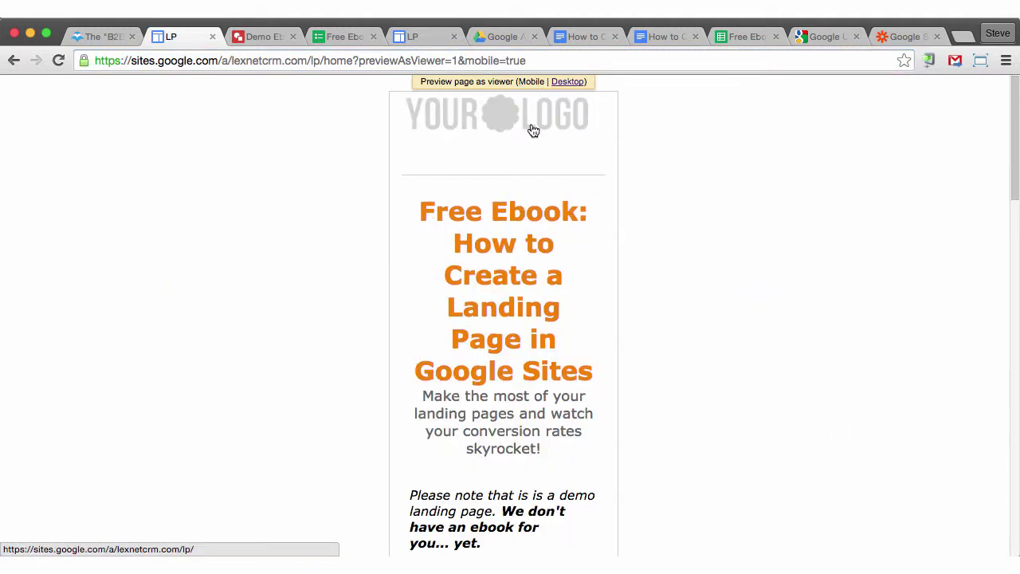
{"action": "scroll", "coordinate": [530, 135], "scroll_direction": "down", "scroll_amount": 4}
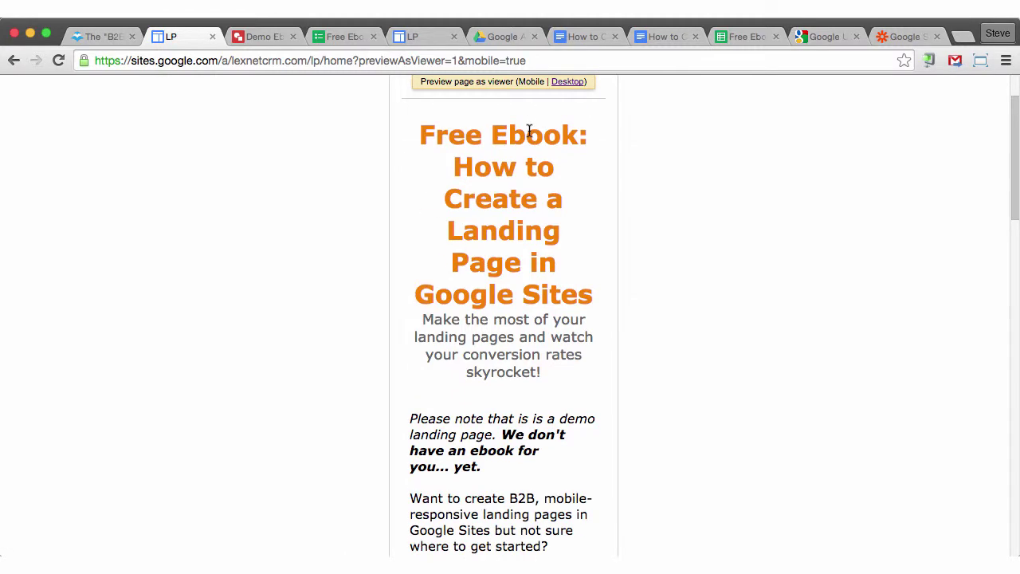
{"action": "scroll", "coordinate": [529, 131], "scroll_direction": "down", "scroll_amount": 12}
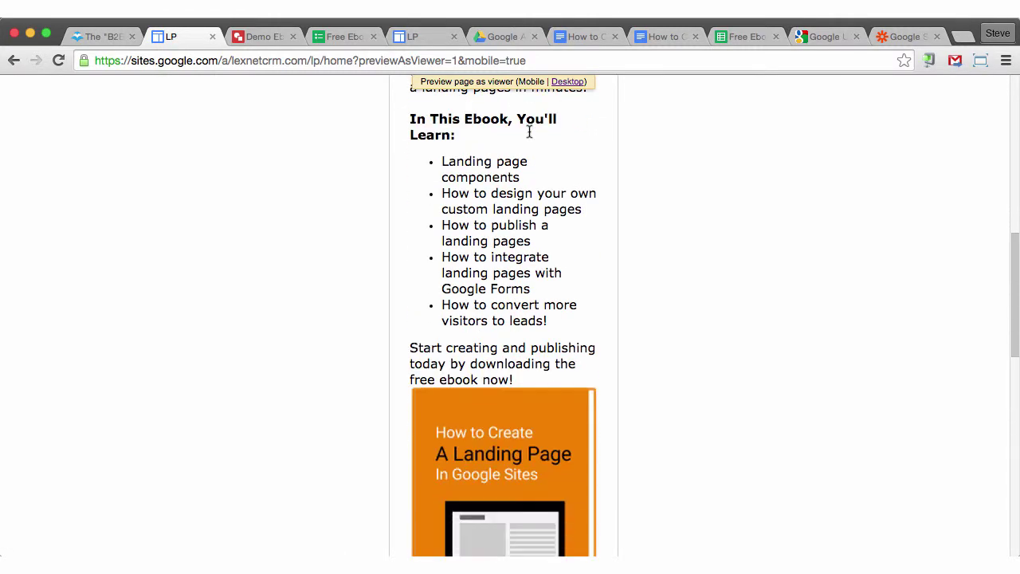
{"action": "scroll", "coordinate": [529, 136], "scroll_direction": "down", "scroll_amount": 5}
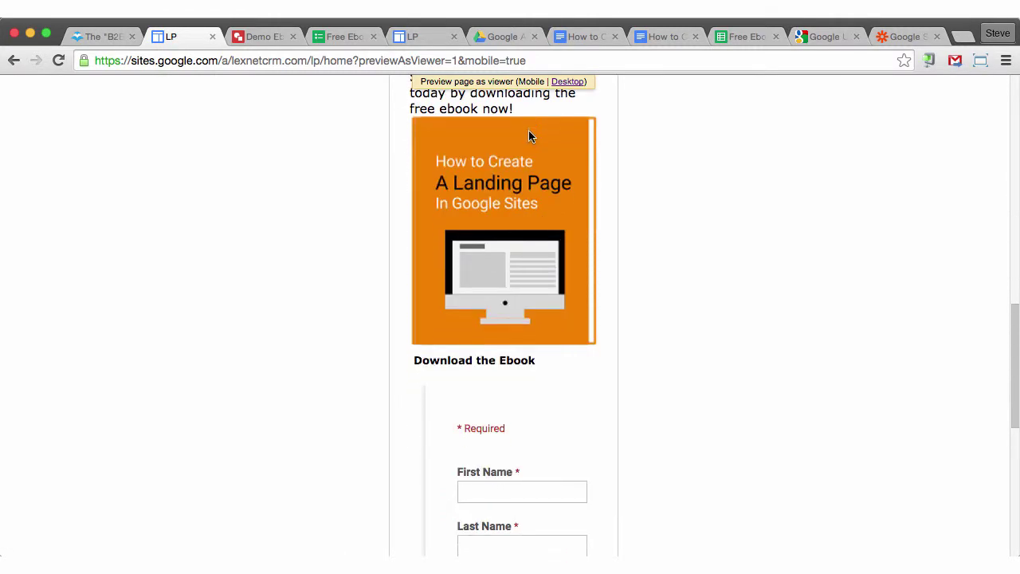
{"action": "scroll", "coordinate": [528, 135], "scroll_direction": "up", "scroll_amount": 20}
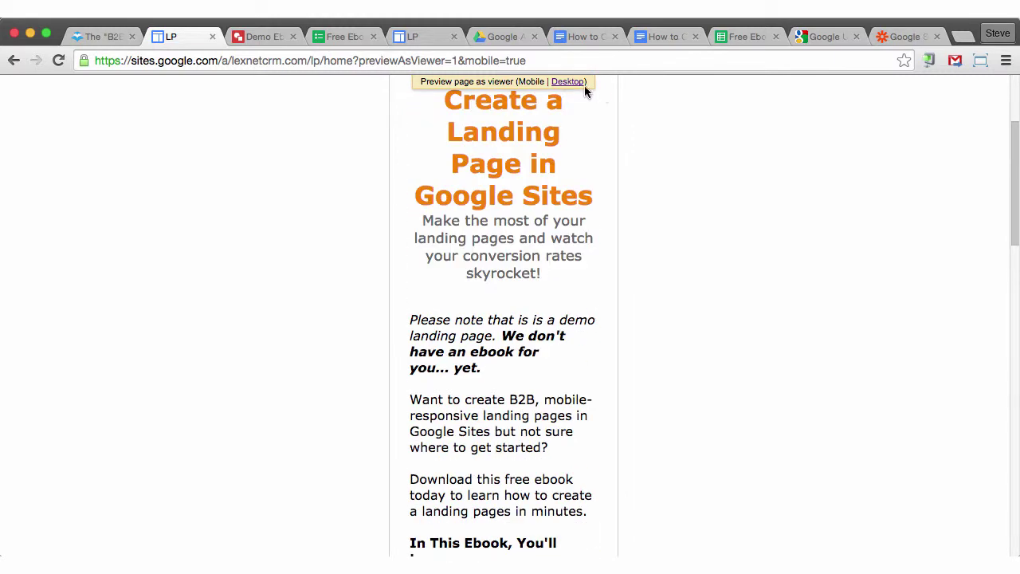
{"action": "left_click", "coordinate": [574, 83]}
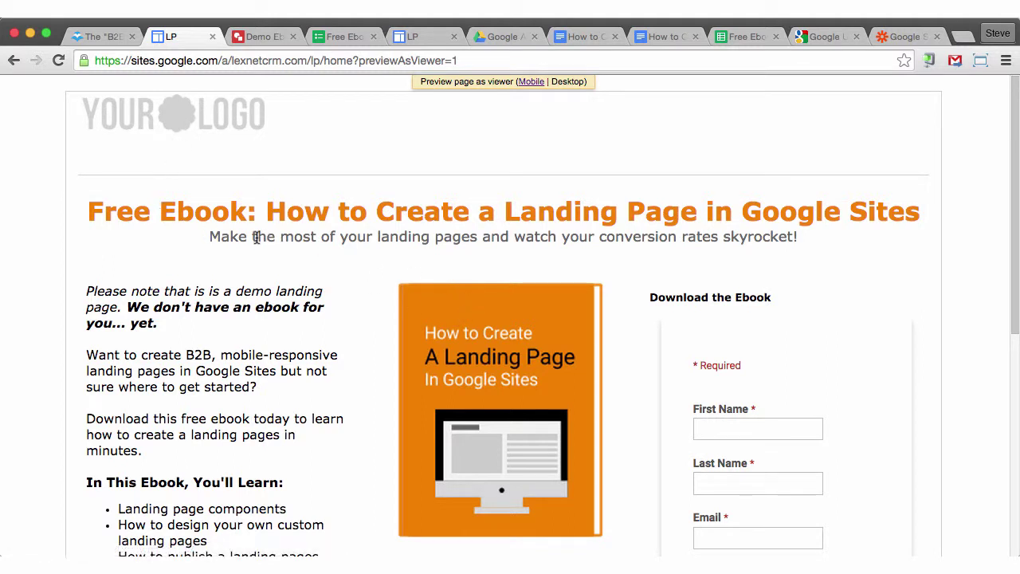
{"action": "scroll", "coordinate": [213, 288], "scroll_direction": "down", "scroll_amount": 1}
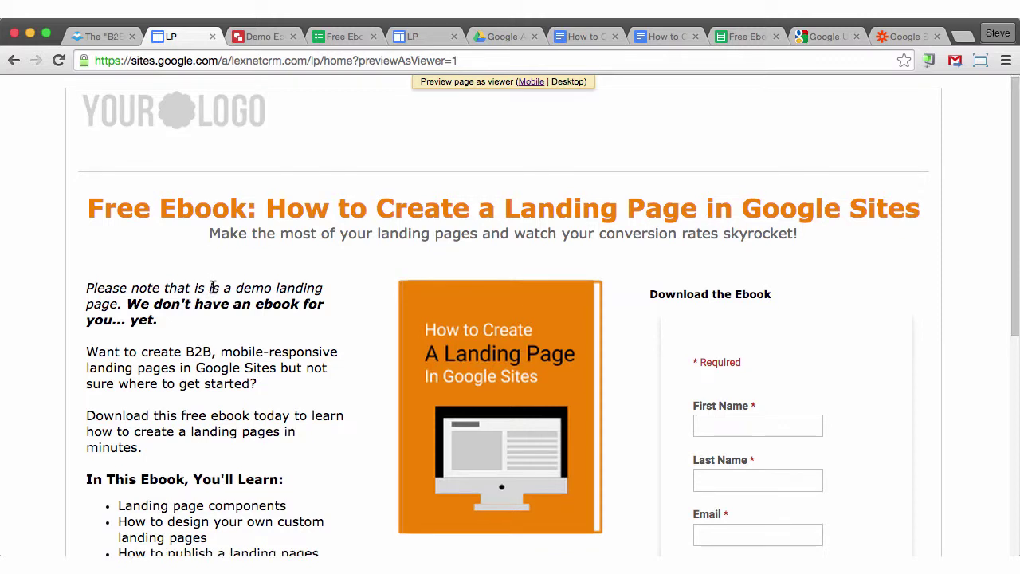
{"action": "scroll", "coordinate": [213, 288], "scroll_direction": "down", "scroll_amount": 3}
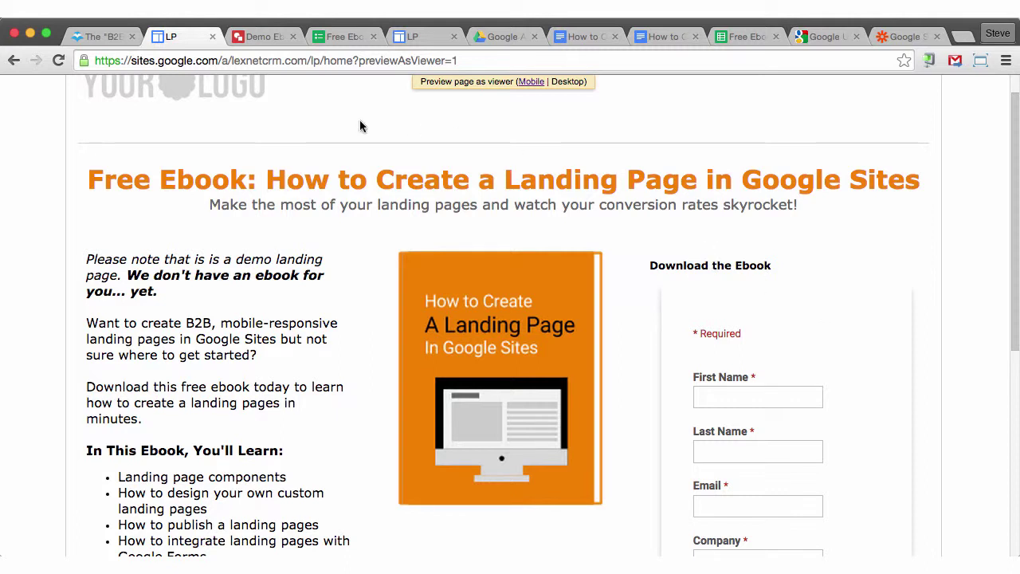
Open the Demo Ebook Cover drawing and inspect its title, screen graphic and orange background.
{"action": "left_click", "coordinate": [260, 38]}
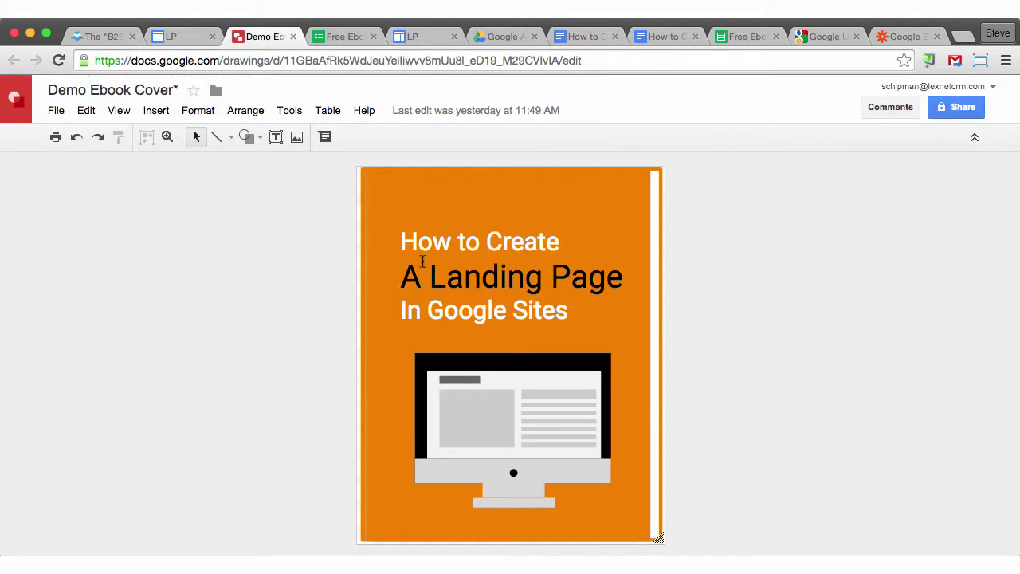
{"action": "left_click", "coordinate": [465, 277]}
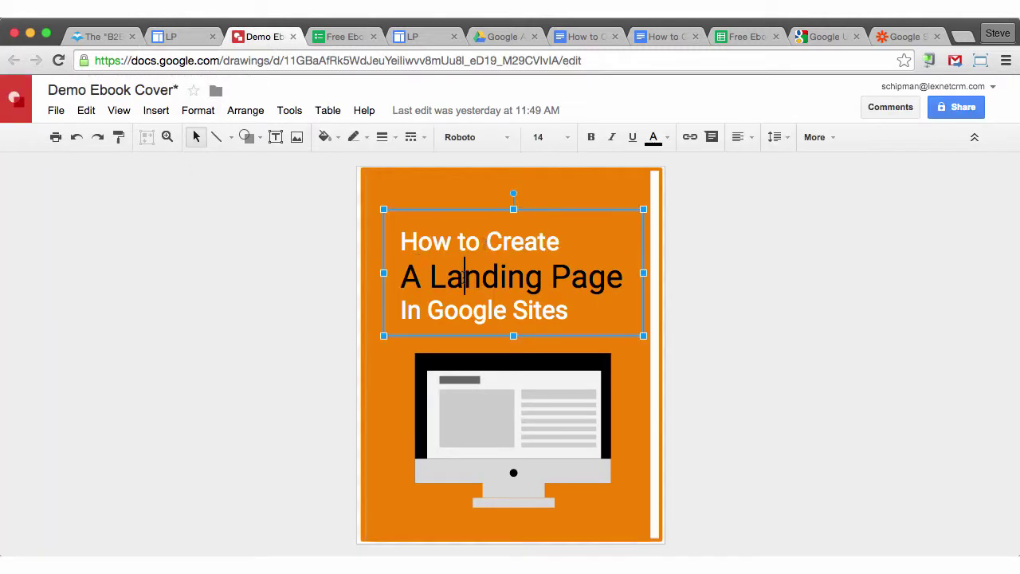
{"action": "left_click", "coordinate": [470, 380]}
{"action": "left_click", "coordinate": [474, 408]}
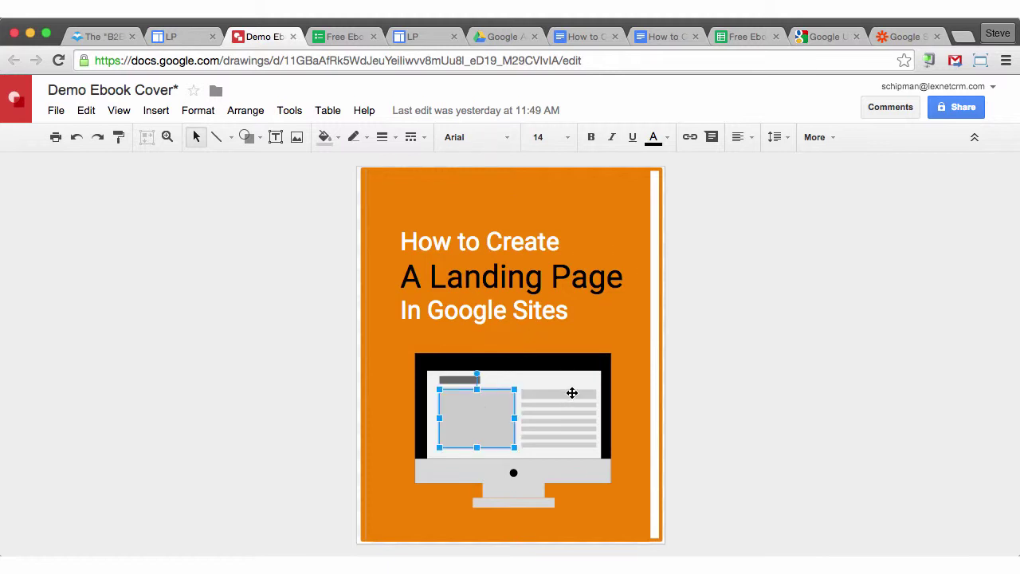
{"action": "left_click", "coordinate": [572, 393]}
{"action": "left_click", "coordinate": [491, 414]}
{"action": "left_click", "coordinate": [373, 324]}
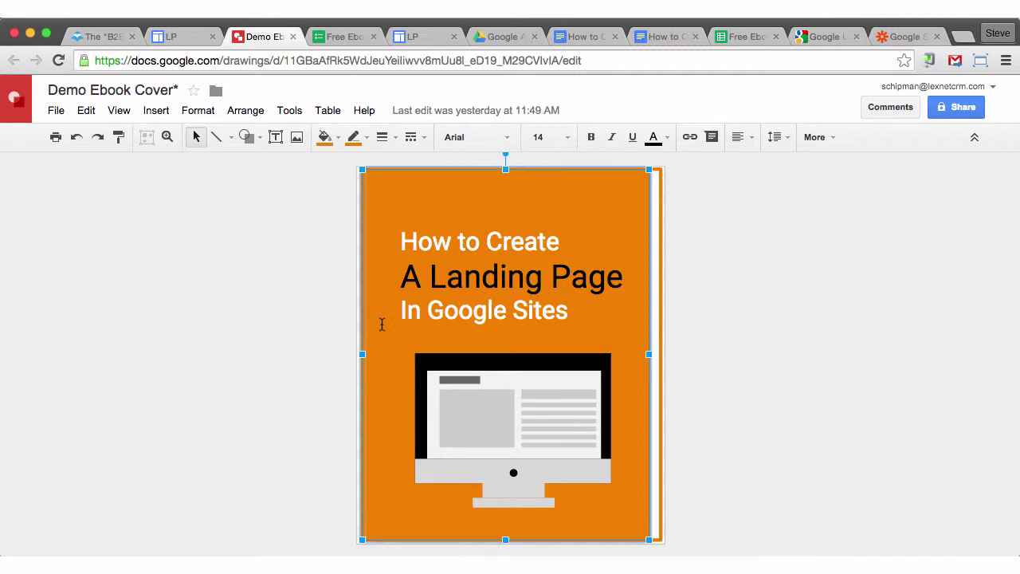
{"action": "left_click", "coordinate": [712, 212]}
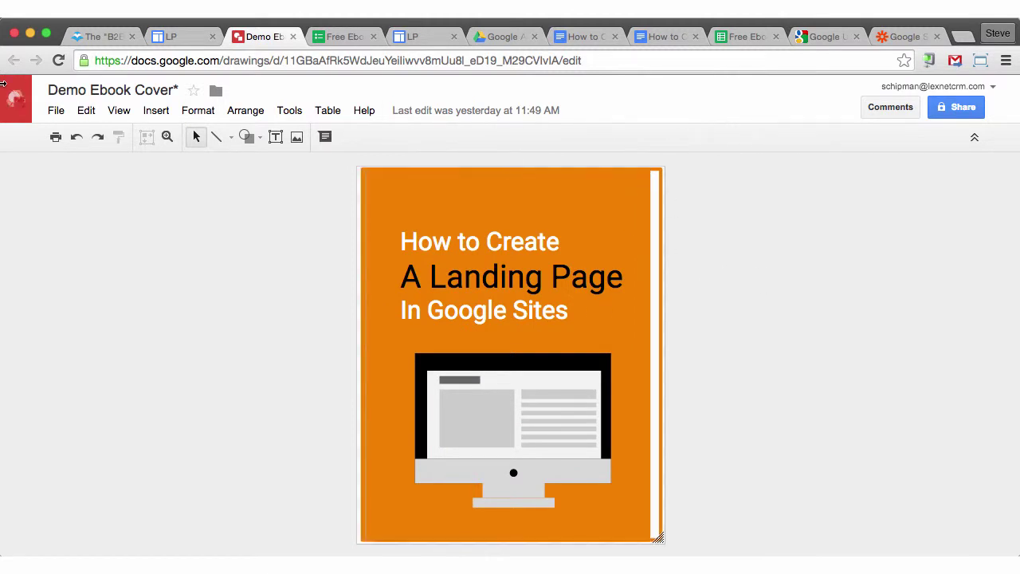
Check the drawing's Publish to the web settings, then return to the Google Sites preview.
{"action": "left_click", "coordinate": [53, 112]}
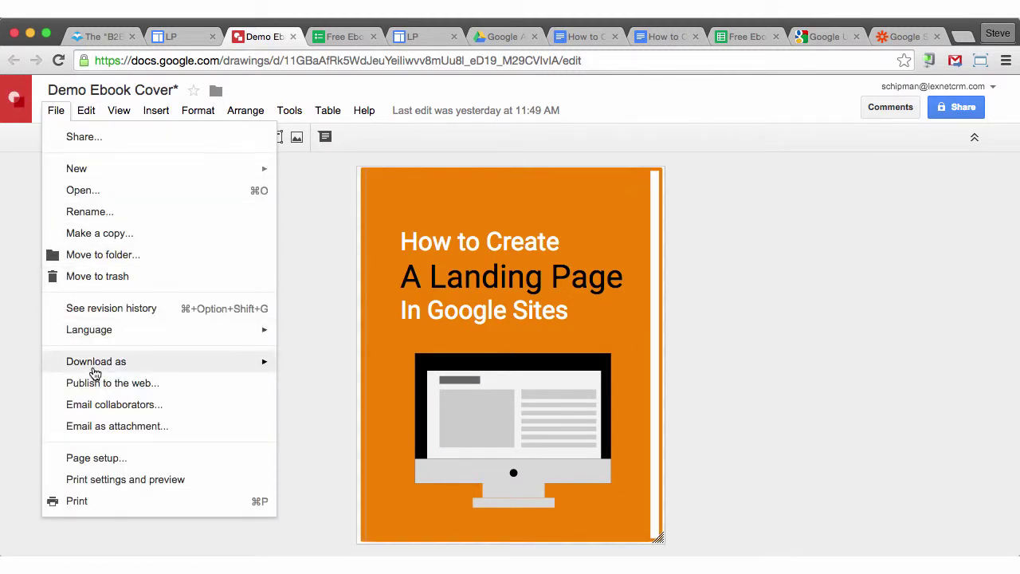
{"action": "left_click", "coordinate": [106, 383]}
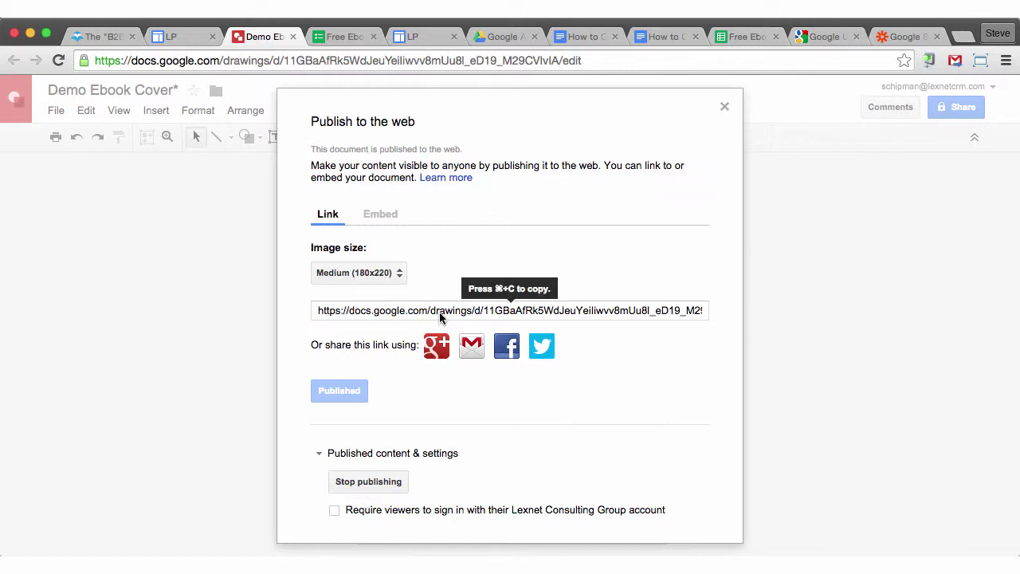
{"action": "left_click", "coordinate": [724, 106]}
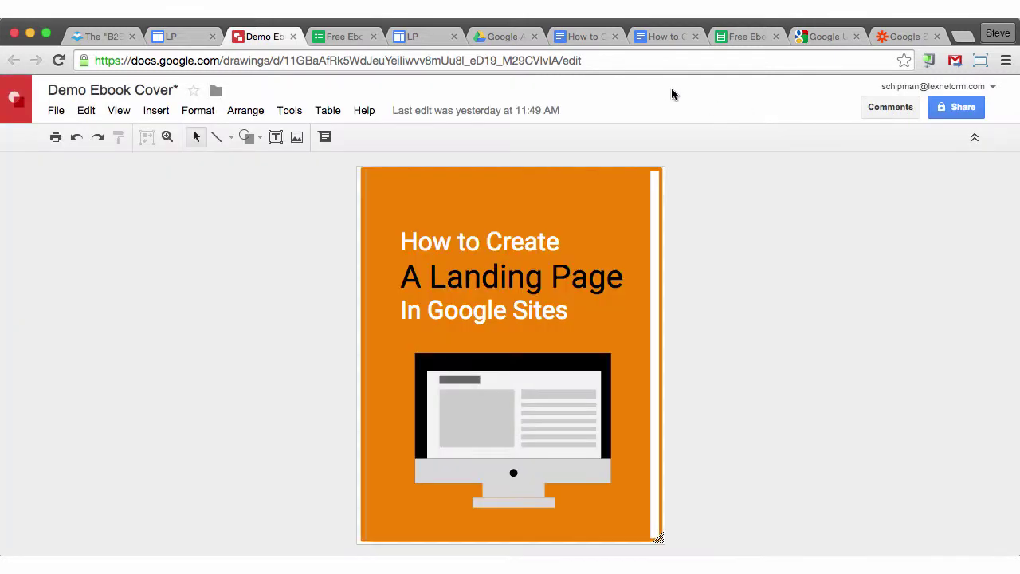
{"action": "left_click", "coordinate": [169, 38]}
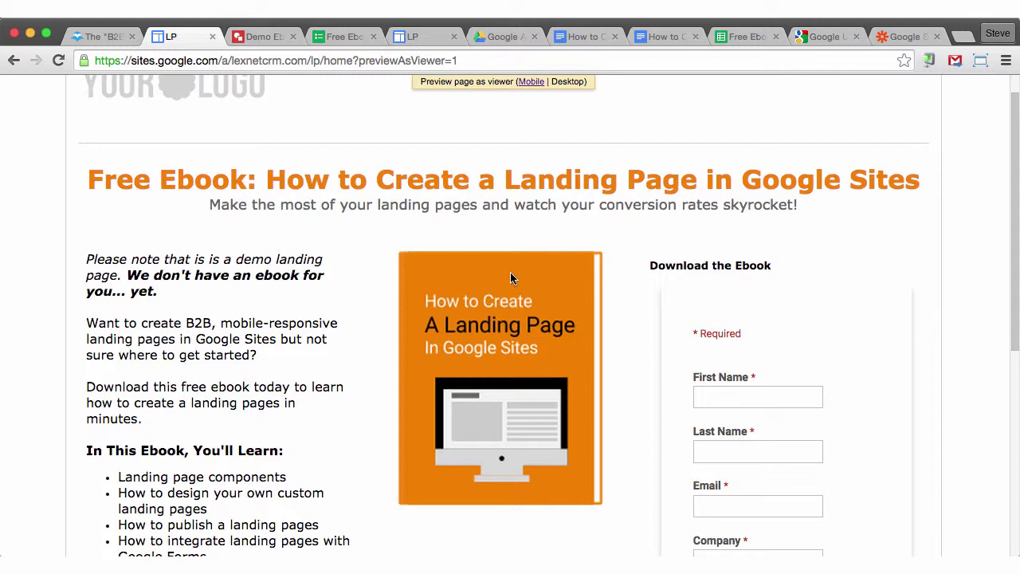
{"action": "left_click", "coordinate": [256, 38]}
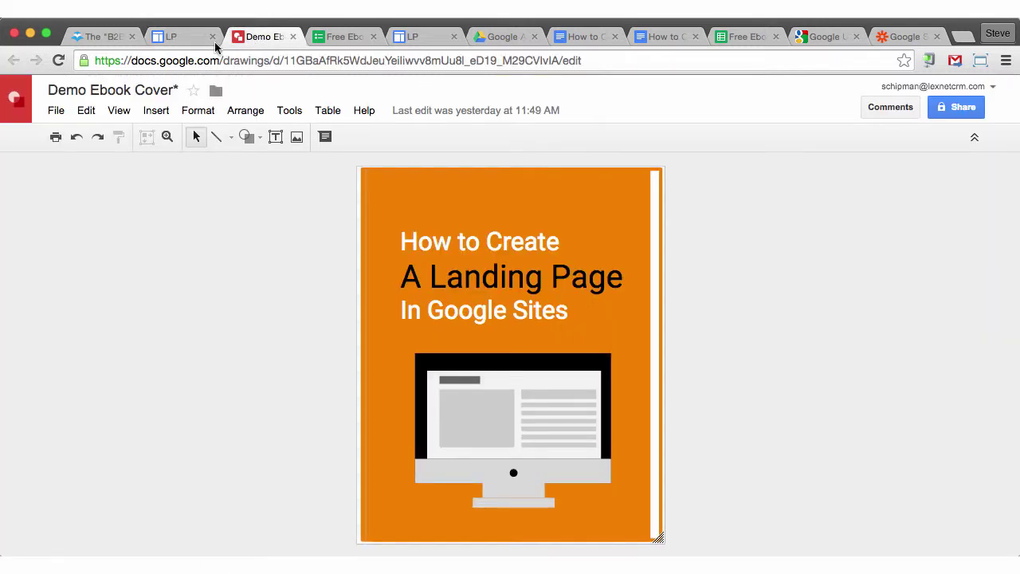
{"action": "left_click", "coordinate": [194, 39]}
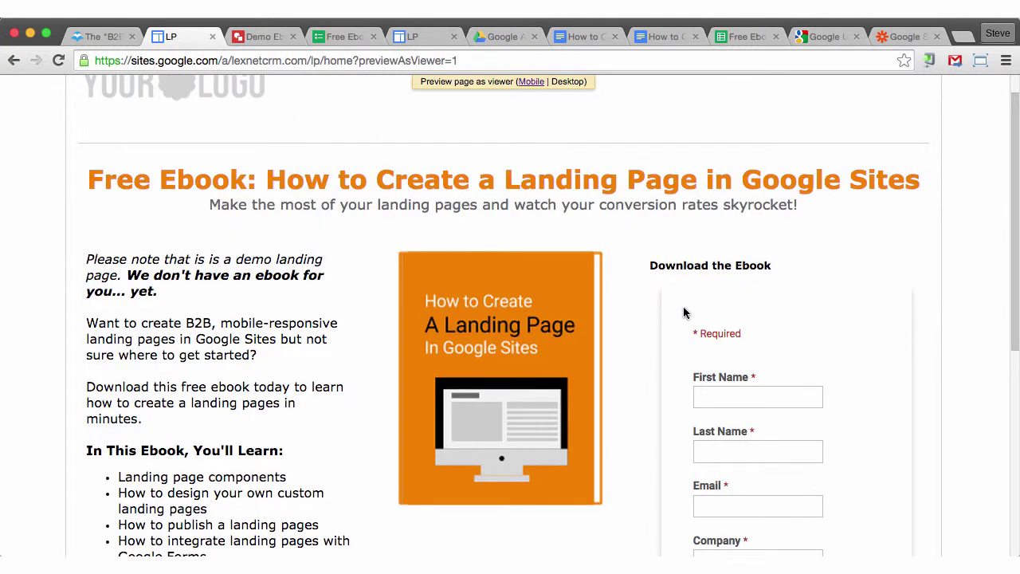
{"action": "scroll", "coordinate": [725, 325], "scroll_direction": "down", "scroll_amount": 1}
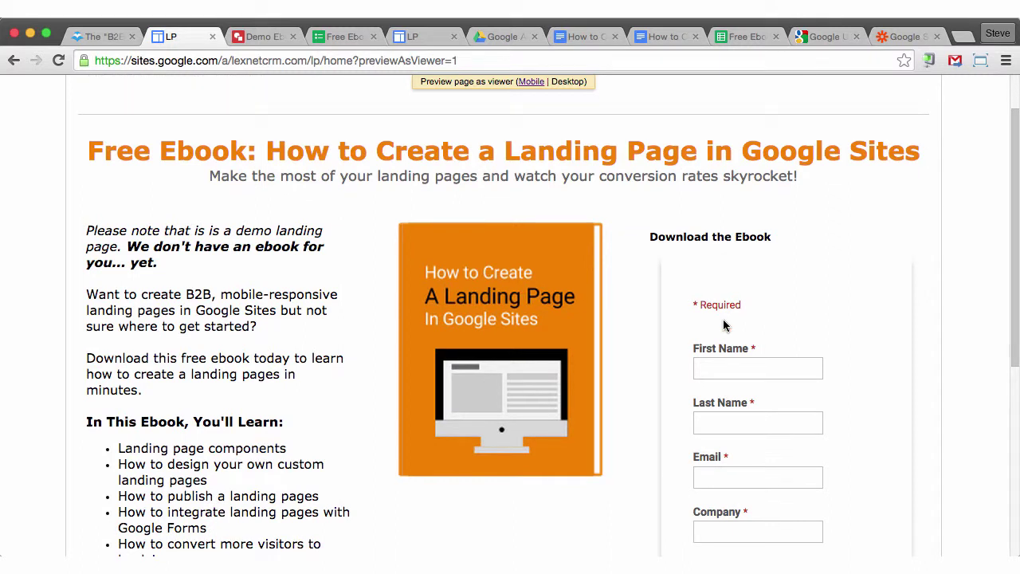
{"action": "scroll", "coordinate": [724, 324], "scroll_direction": "down", "scroll_amount": 1}
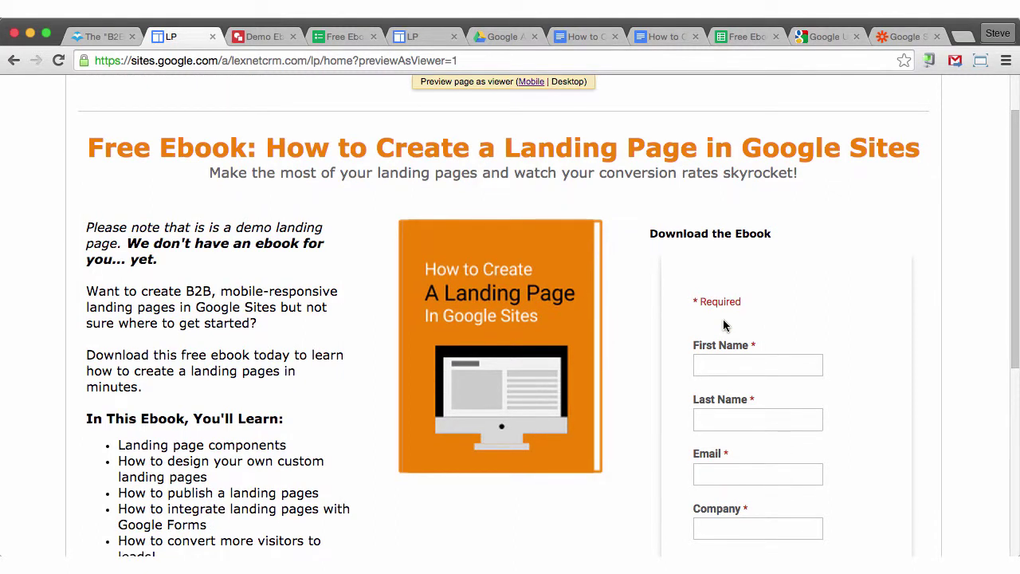
{"action": "scroll", "coordinate": [724, 324], "scroll_direction": "down", "scroll_amount": 2}
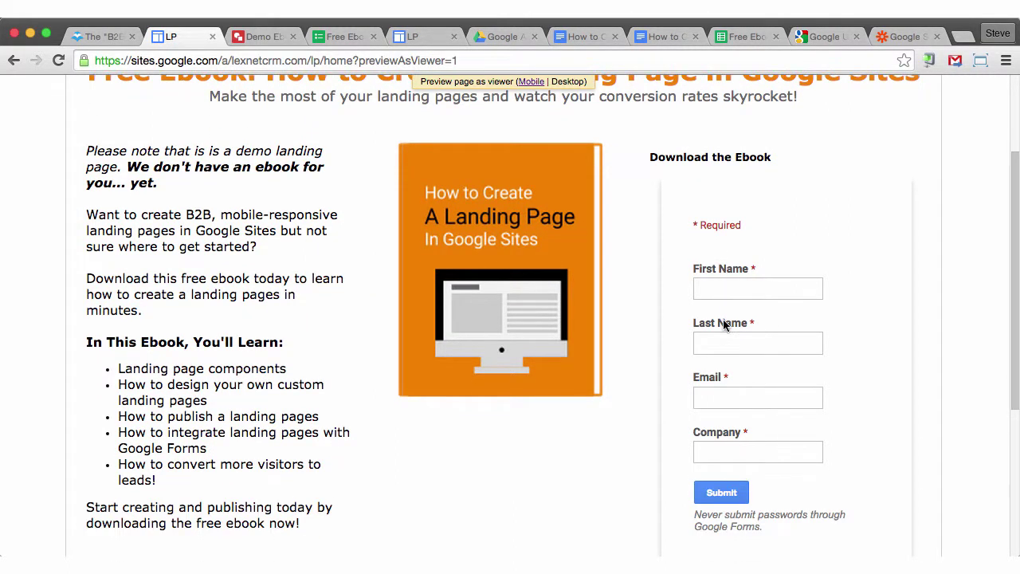
{"action": "scroll", "coordinate": [735, 333], "scroll_direction": "down", "scroll_amount": 3}
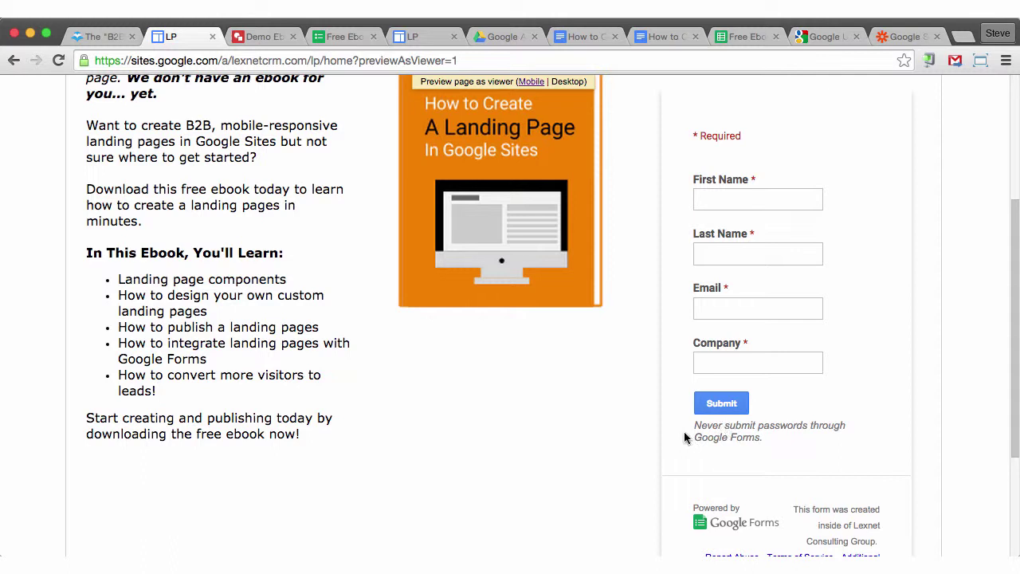
{"action": "left_click_drag", "start_coordinate": [694, 424], "coordinate": [763, 434]}
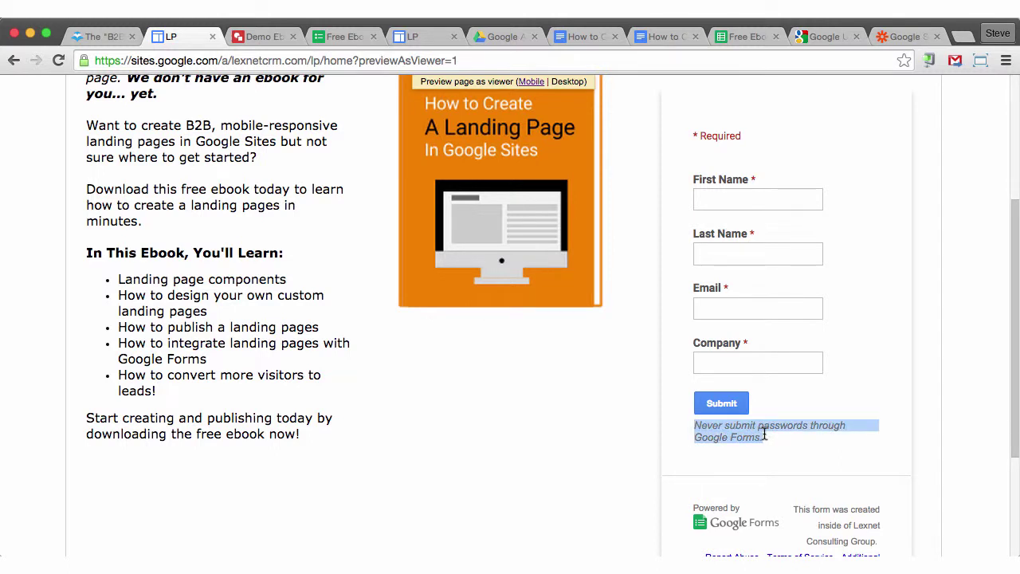
{"action": "scroll", "coordinate": [764, 434], "scroll_direction": "down", "scroll_amount": 2}
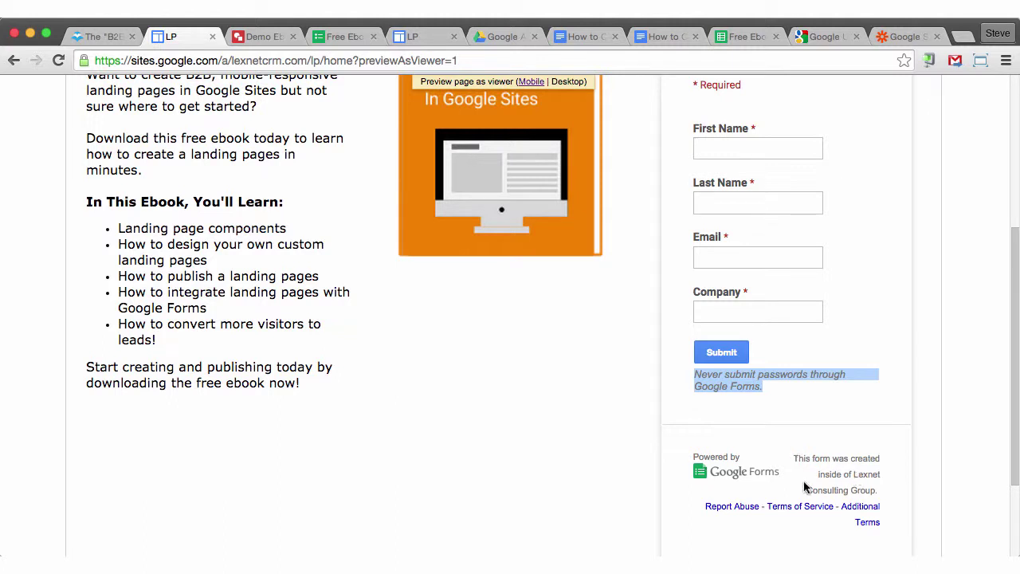
{"action": "scroll", "coordinate": [804, 486], "scroll_direction": "down", "scroll_amount": 3}
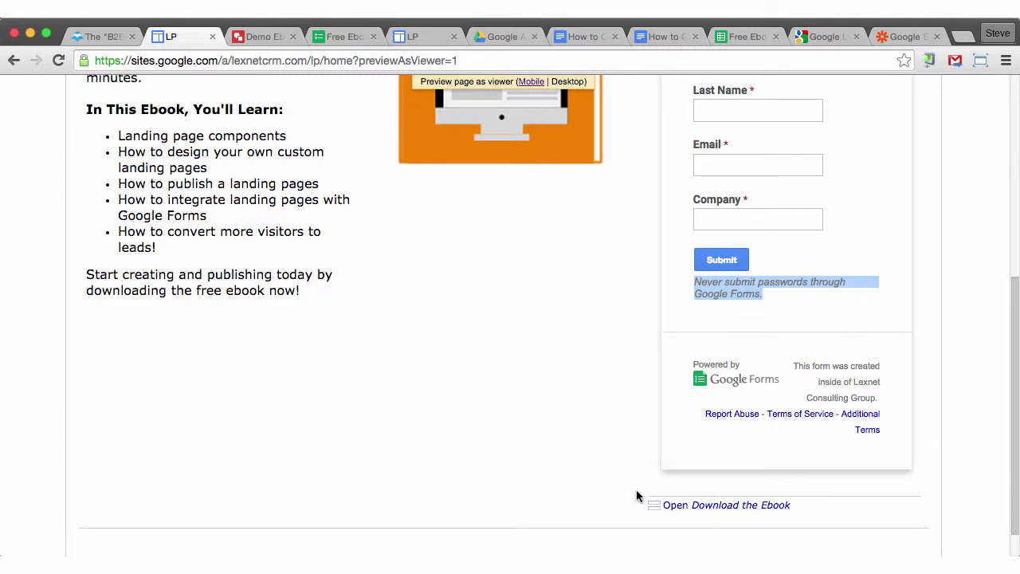
{"action": "scroll", "coordinate": [636, 491], "scroll_direction": "up", "scroll_amount": 5}
{"action": "scroll", "coordinate": [832, 403], "scroll_direction": "down", "scroll_amount": 6}
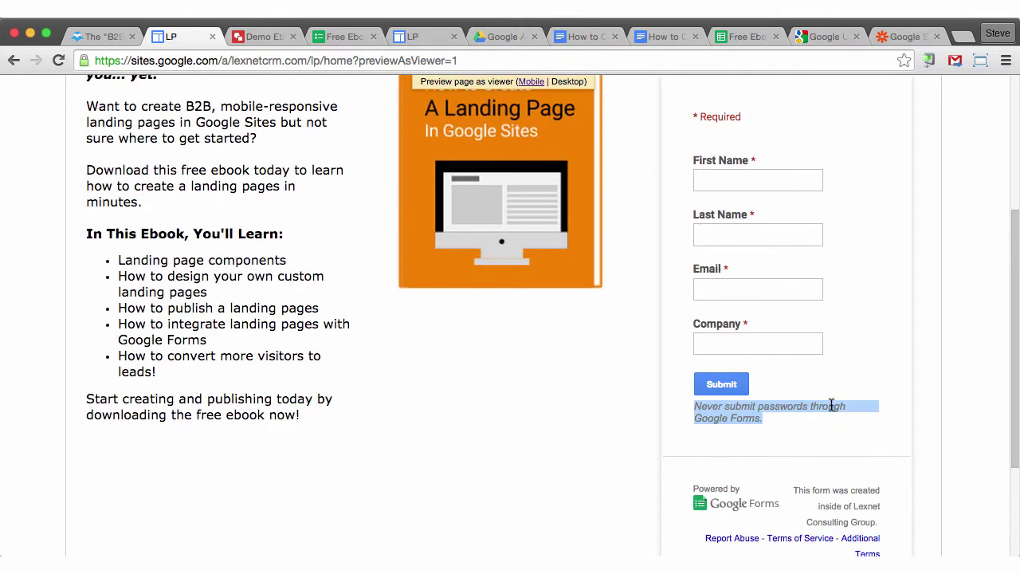
{"action": "scroll", "coordinate": [846, 404], "scroll_direction": "up", "scroll_amount": 5}
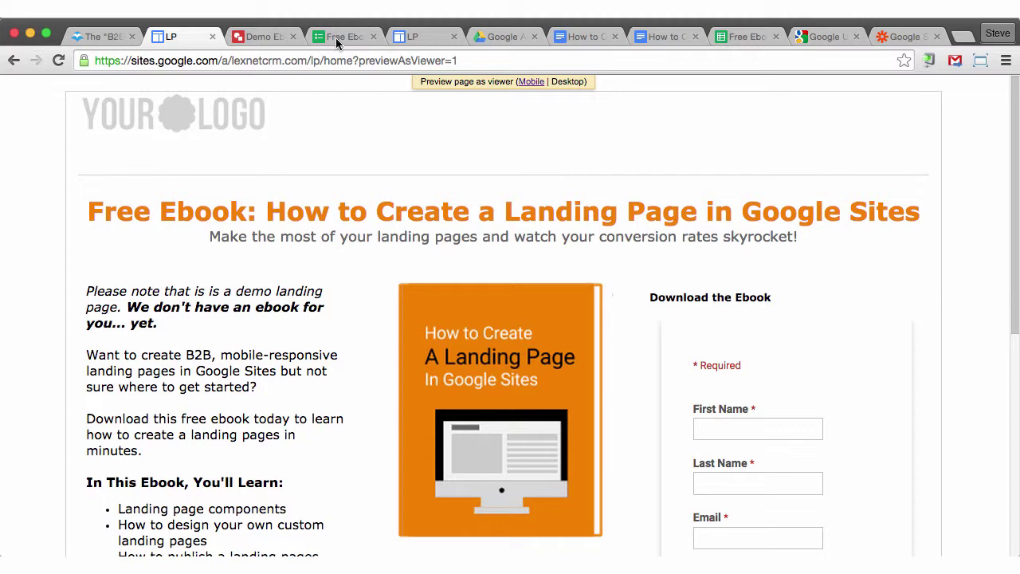
Open the Free Ebook Request form editor and scroll through its questions and Confirmation Page.
{"action": "left_click", "coordinate": [340, 37]}
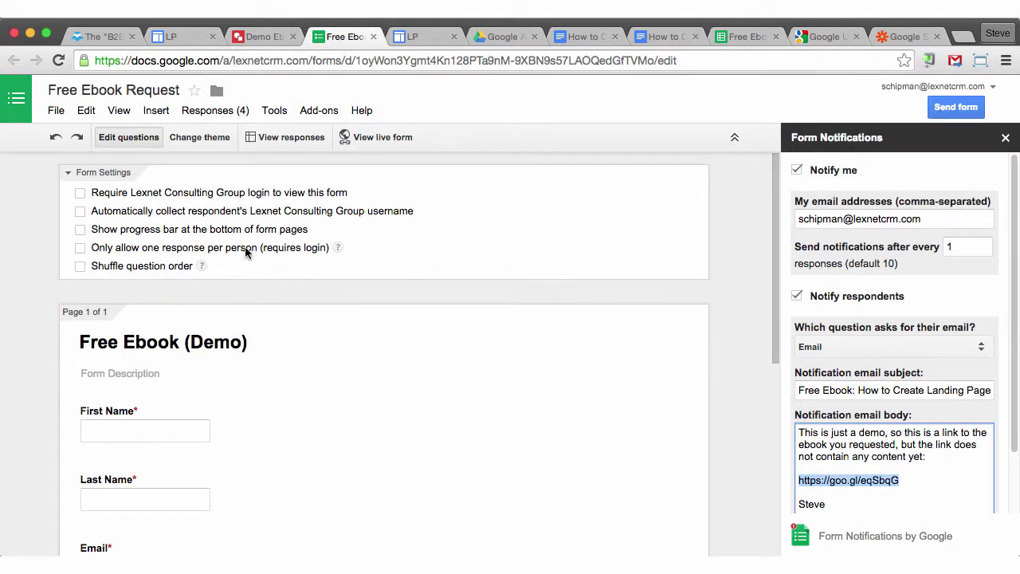
{"action": "scroll", "coordinate": [111, 210], "scroll_direction": "down", "scroll_amount": 10}
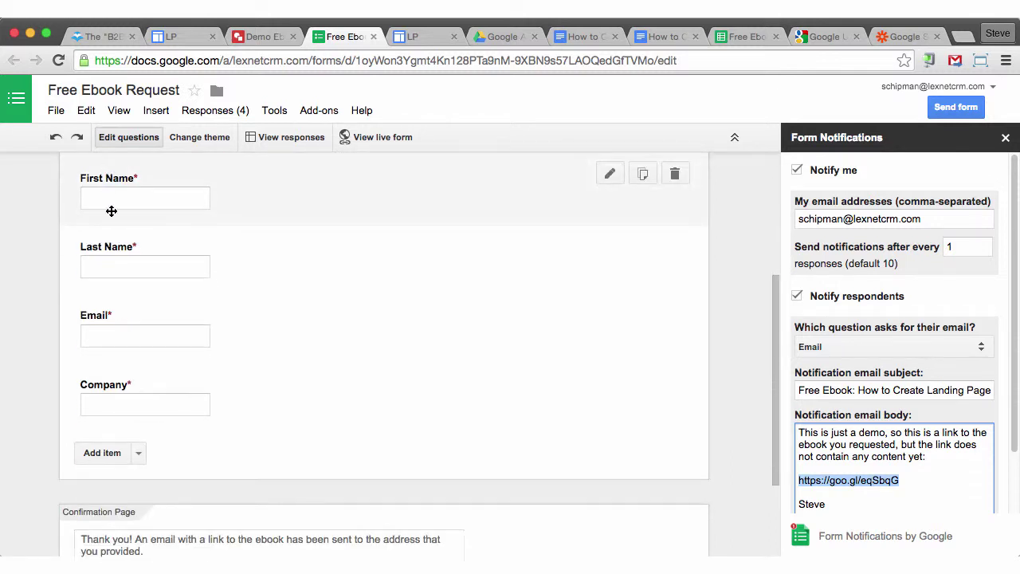
{"action": "scroll", "coordinate": [180, 230], "scroll_direction": "up", "scroll_amount": 3}
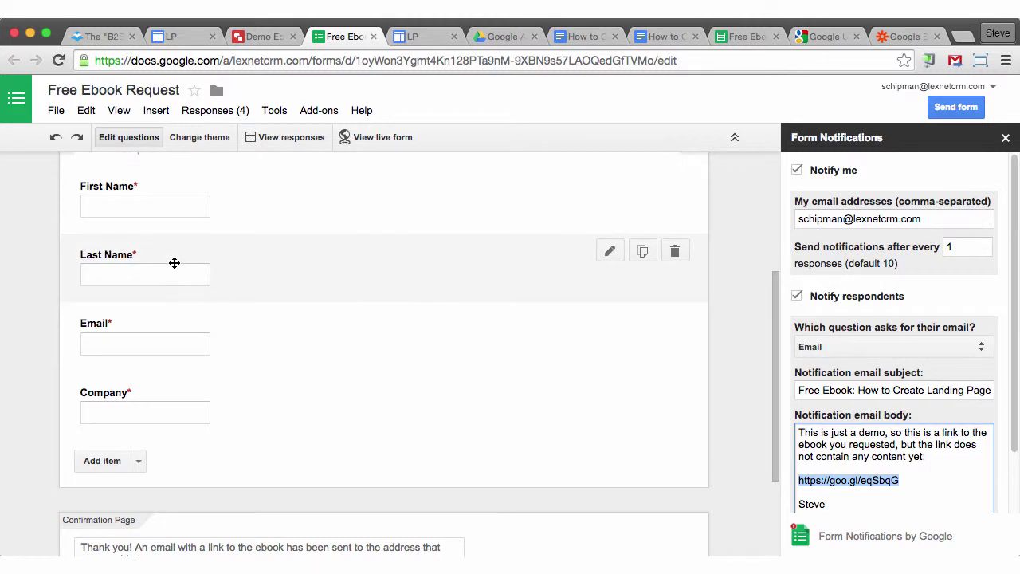
{"action": "scroll", "coordinate": [175, 393], "scroll_direction": "down", "scroll_amount": 2}
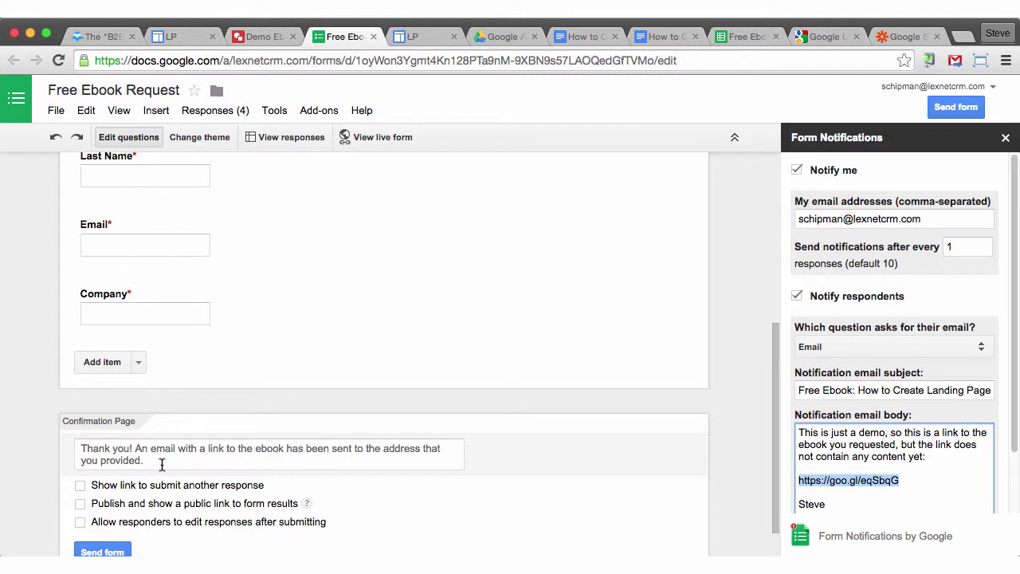
{"action": "scroll", "coordinate": [163, 463], "scroll_direction": "up", "scroll_amount": 5}
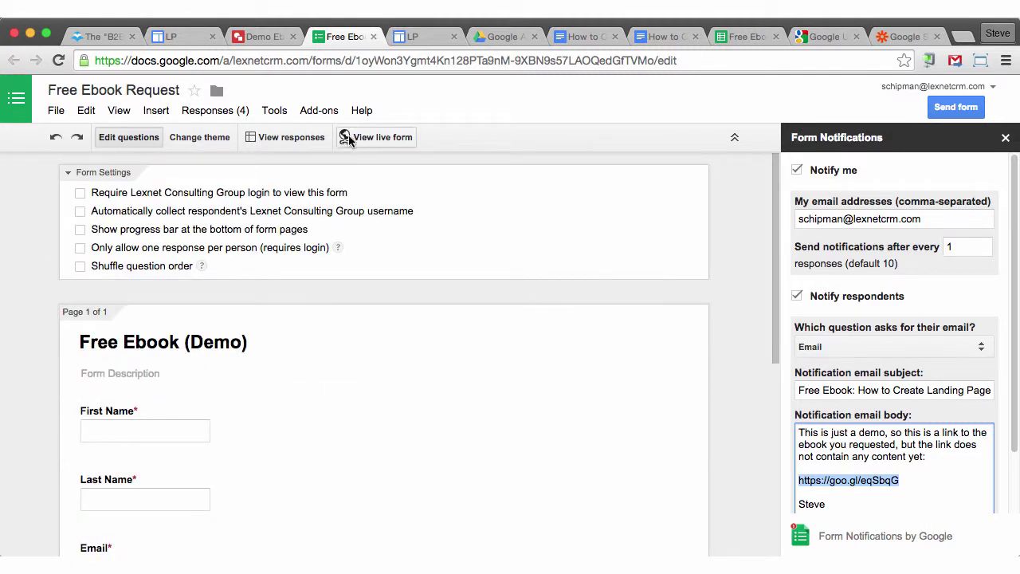
Bring up the Form Notifications add-on options, then dismiss them.
{"action": "left_click", "coordinate": [311, 117]}
{"action": "mouse_move", "coordinate": [315, 141]}
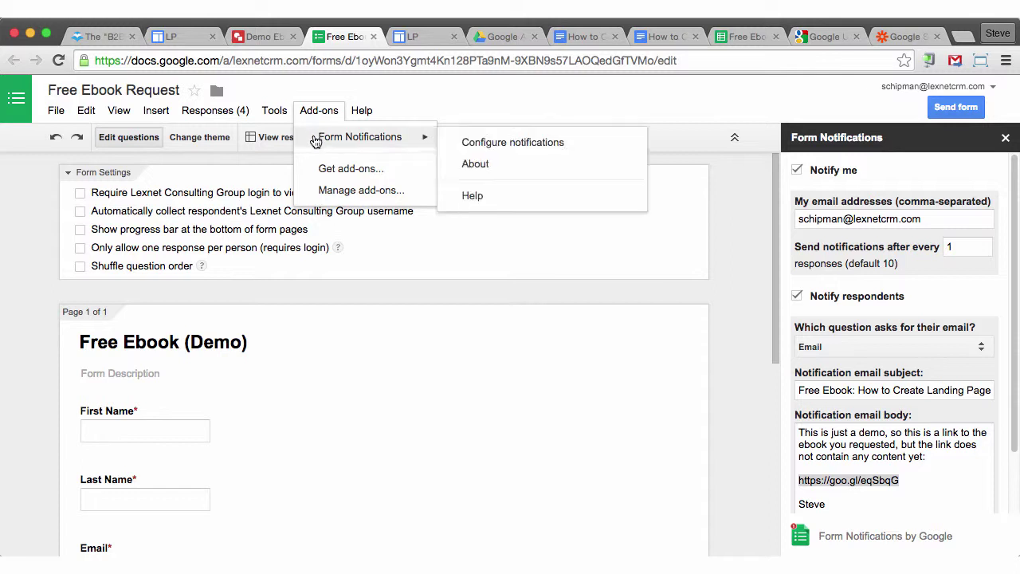
{"action": "left_click", "coordinate": [718, 107]}
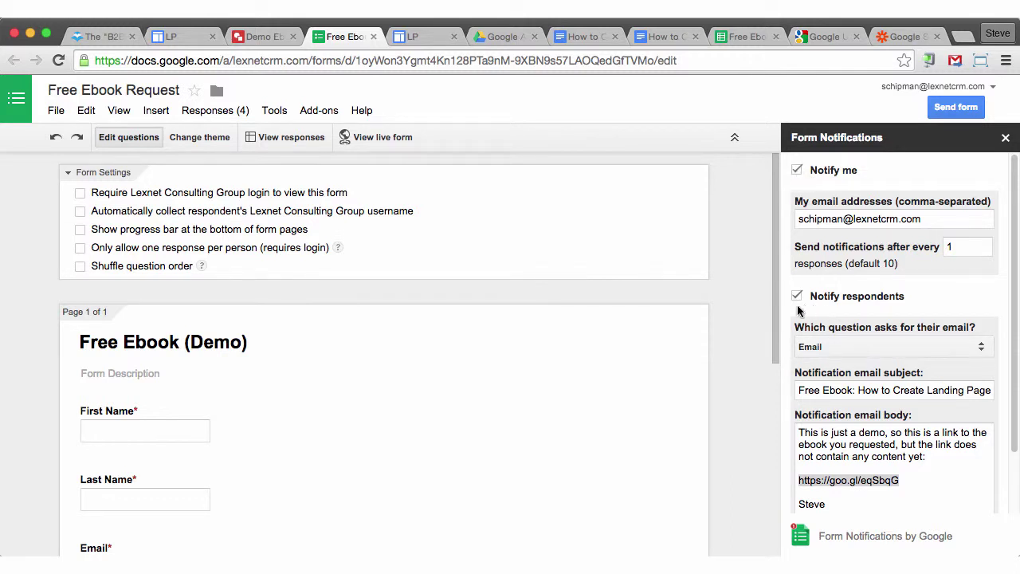
Highlight the notification subject 'Free Ebook: How to Create Landing Page' and the ebook link.
{"action": "scroll", "coordinate": [140, 510], "scroll_direction": "down", "scroll_amount": 1}
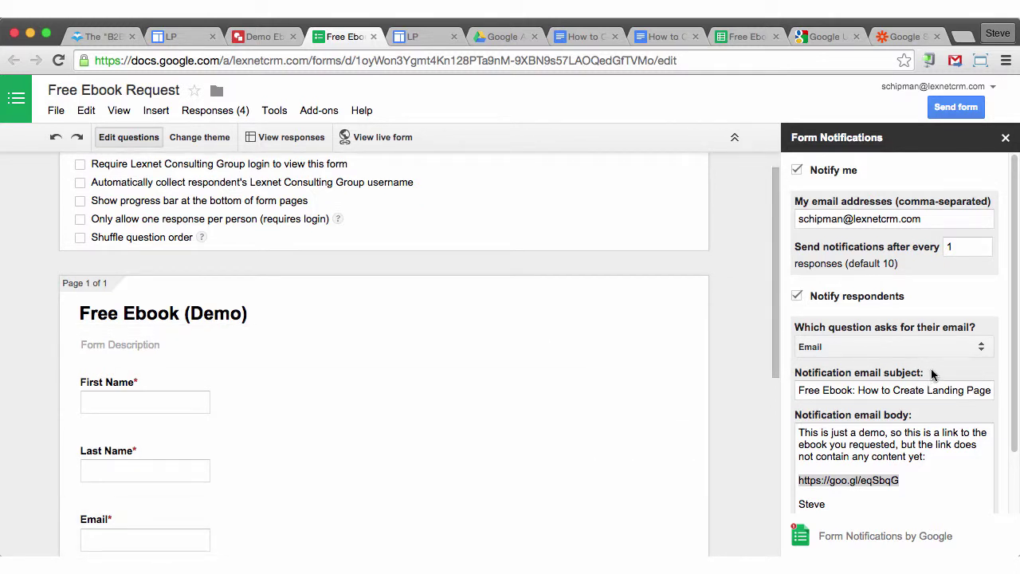
{"action": "left_click_drag", "start_coordinate": [794, 392], "coordinate": [903, 396]}
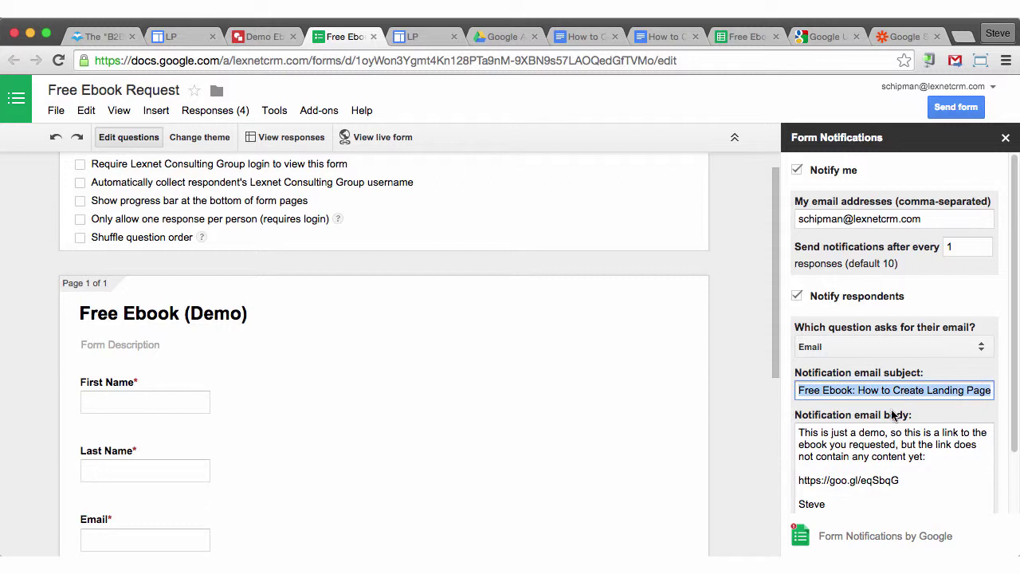
{"action": "left_click", "coordinate": [845, 442]}
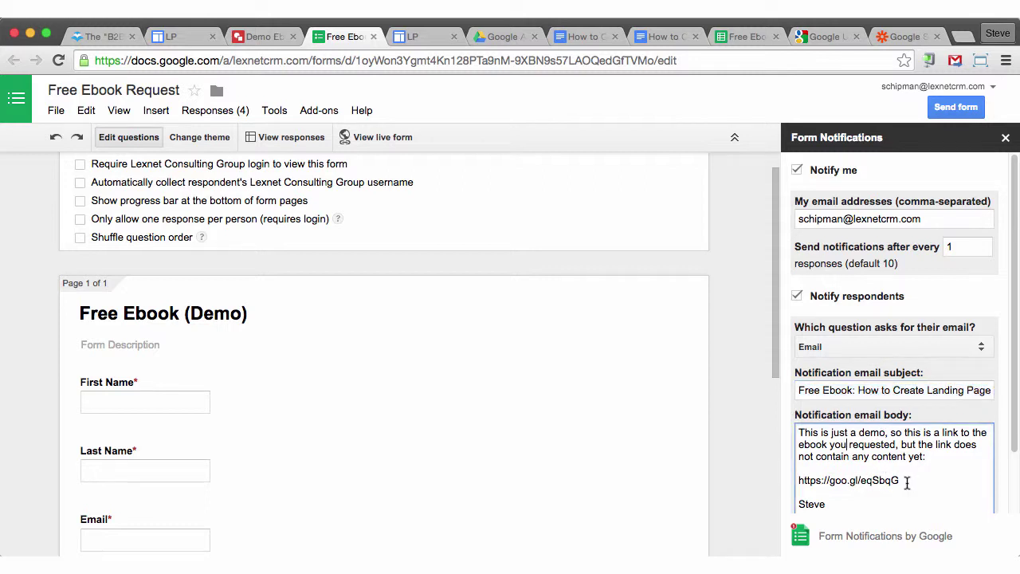
{"action": "left_click_drag", "start_coordinate": [901, 482], "coordinate": [797, 482]}
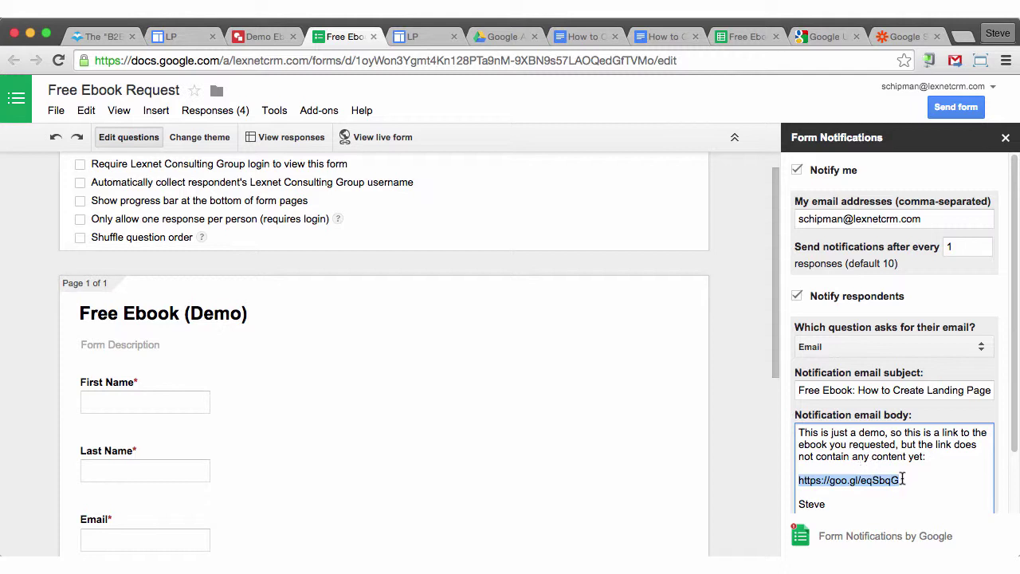
{"action": "scroll", "coordinate": [902, 477], "scroll_direction": "down", "scroll_amount": 1}
{"action": "scroll", "coordinate": [901, 473], "scroll_direction": "up", "scroll_amount": 1}
Switch back to the Demo B2B Landing Page site and scroll through it.
{"action": "left_click", "coordinate": [427, 40]}
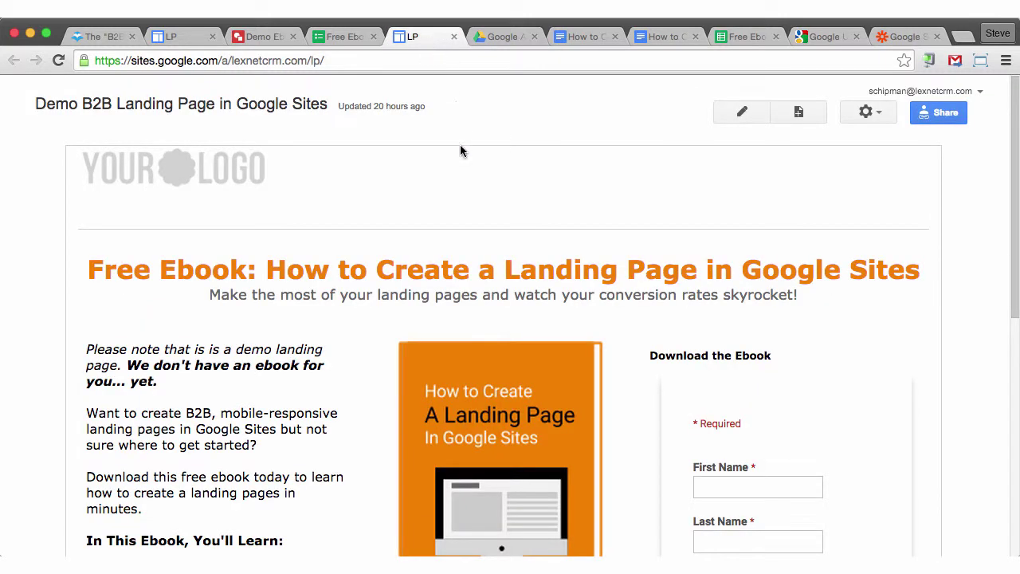
{"action": "scroll", "coordinate": [441, 172], "scroll_direction": "down", "scroll_amount": 2}
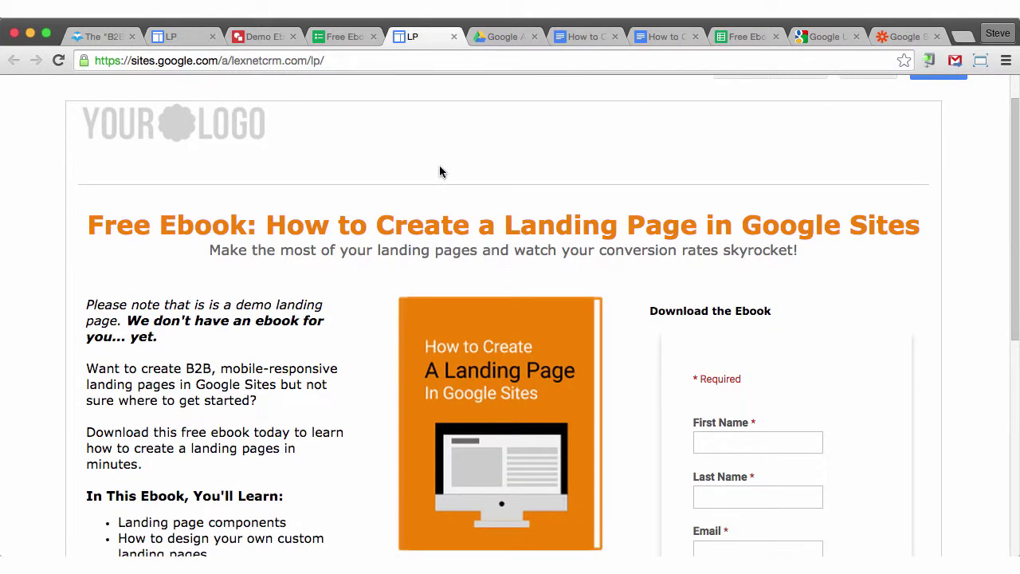
{"action": "scroll", "coordinate": [439, 172], "scroll_direction": "up", "scroll_amount": 1}
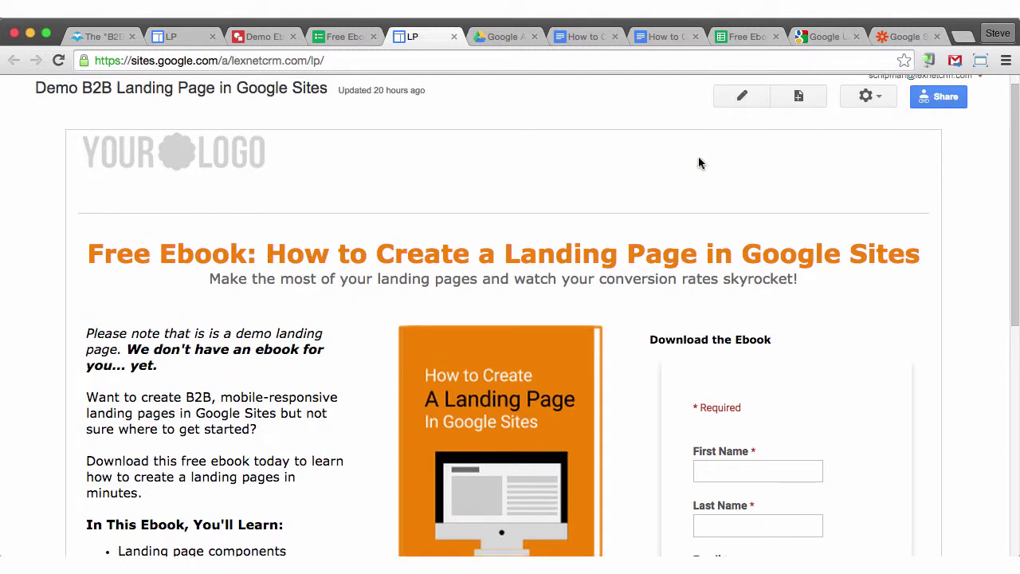
Edit the page and look at Insert > Drive > Form without inserting anything.
{"action": "left_click", "coordinate": [742, 99]}
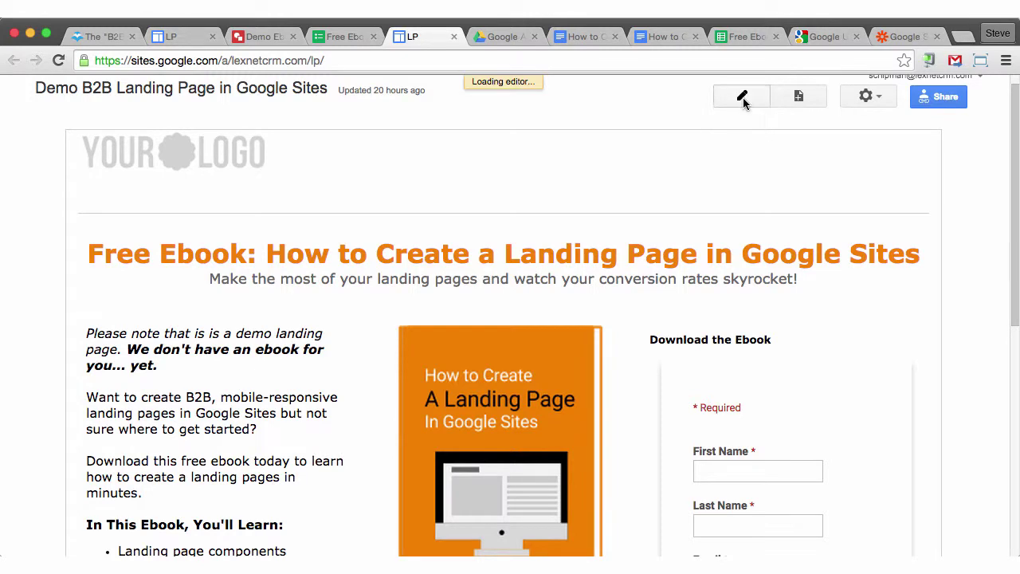
{"action": "left_click", "coordinate": [53, 116]}
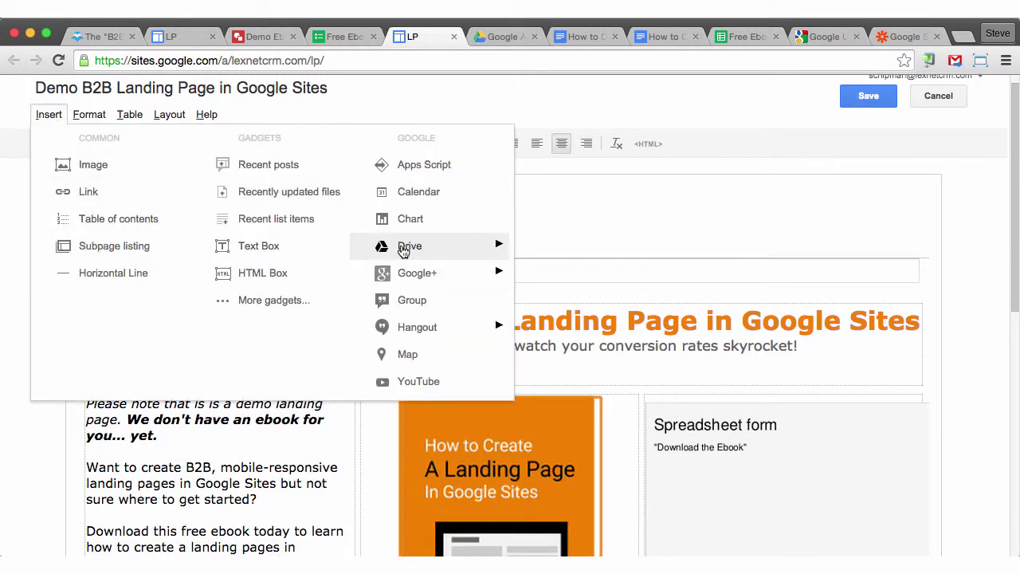
{"action": "mouse_move", "coordinate": [377, 244]}
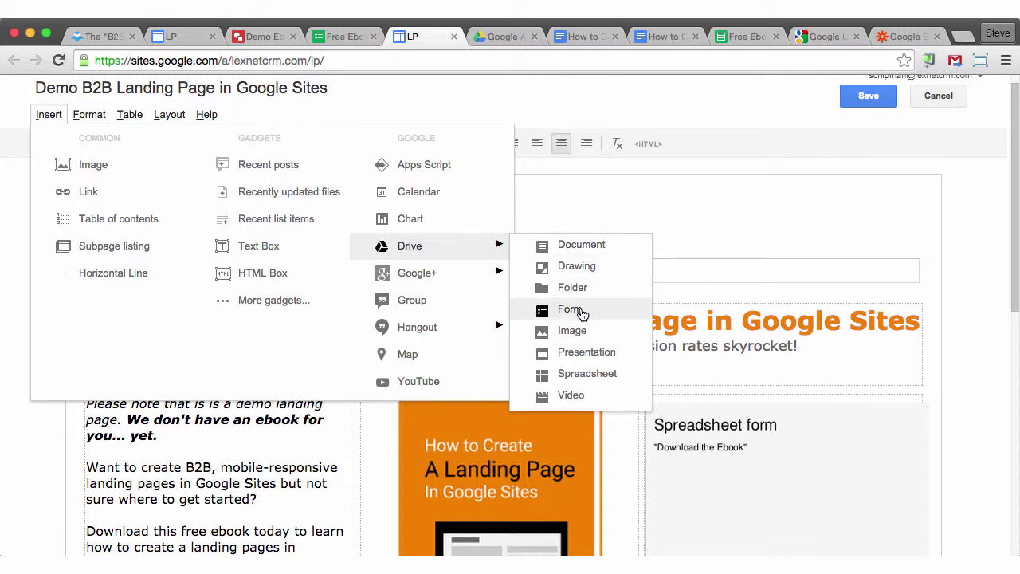
{"action": "left_click", "coordinate": [745, 228]}
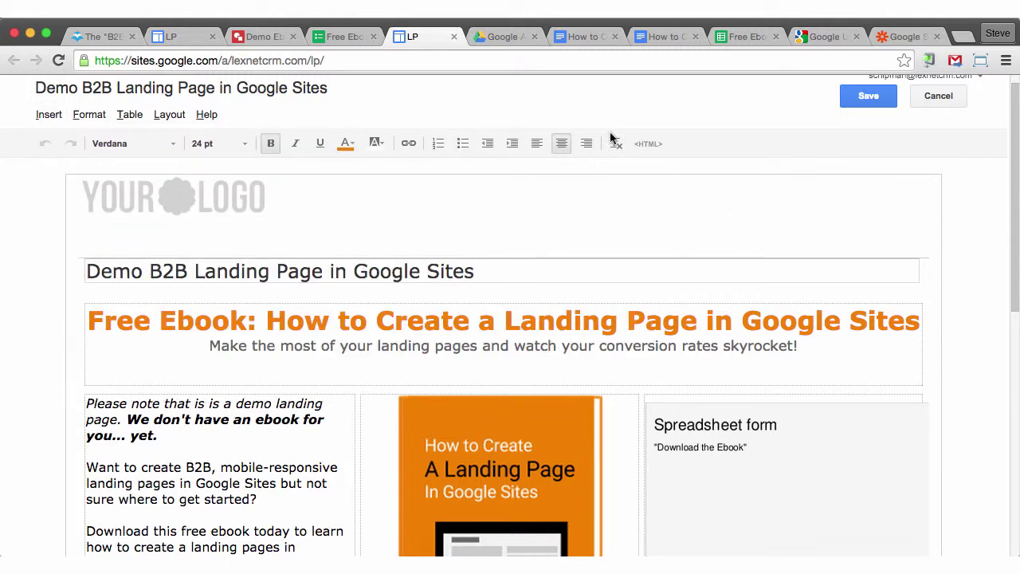
Select the ebook, responses sheet, form and cover in the Google Apps Landing Page Demo folder.
{"action": "left_click", "coordinate": [513, 40]}
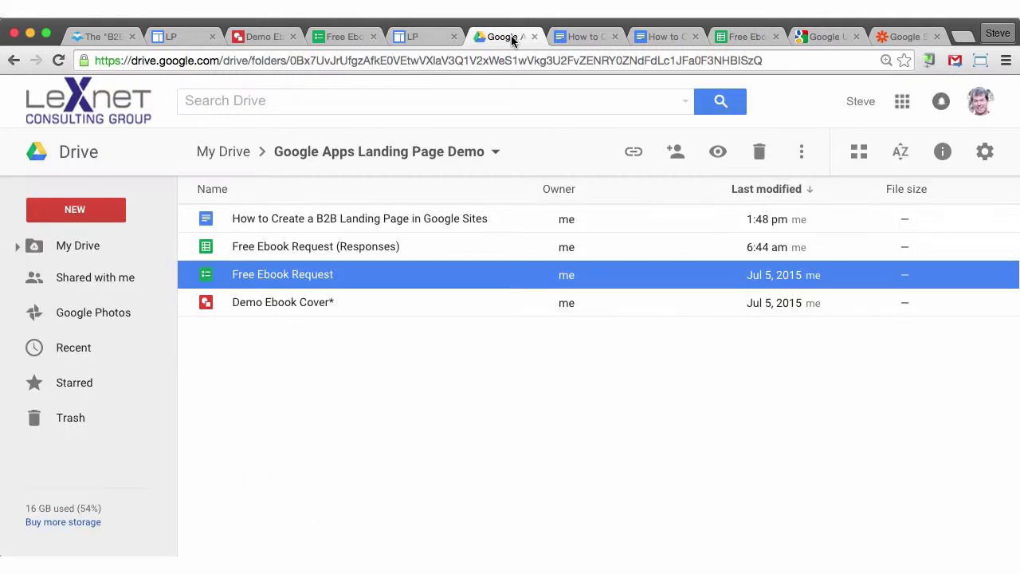
{"action": "left_click", "coordinate": [305, 221]}
{"action": "left_click", "coordinate": [295, 251]}
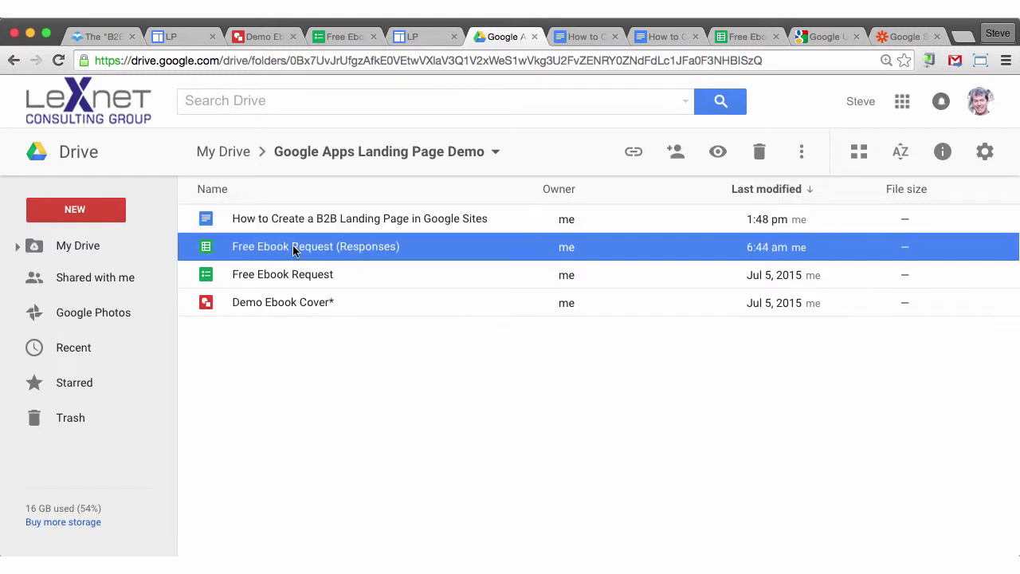
{"action": "left_click", "coordinate": [293, 275]}
{"action": "left_click", "coordinate": [284, 309]}
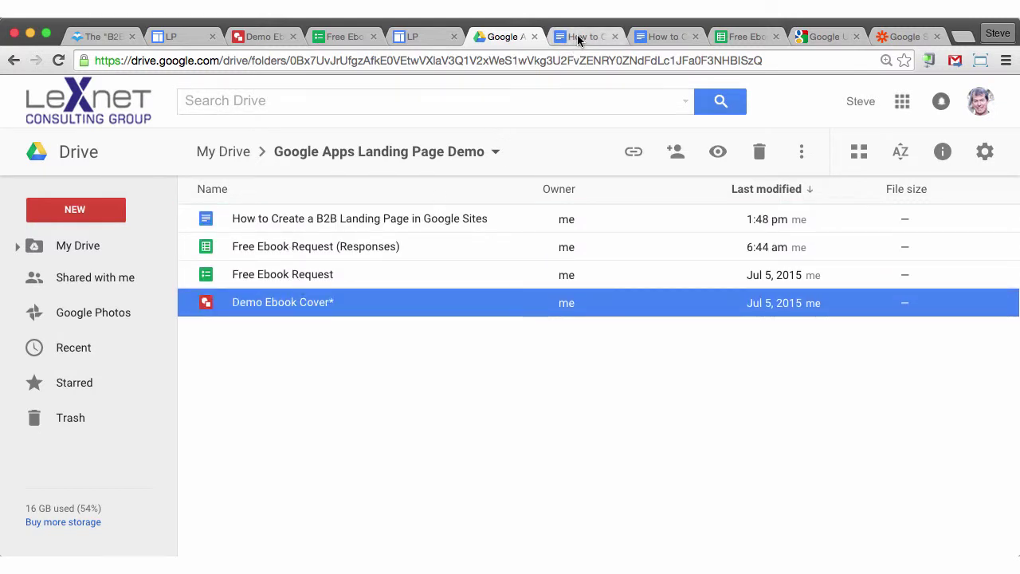
{"action": "left_click", "coordinate": [667, 37]}
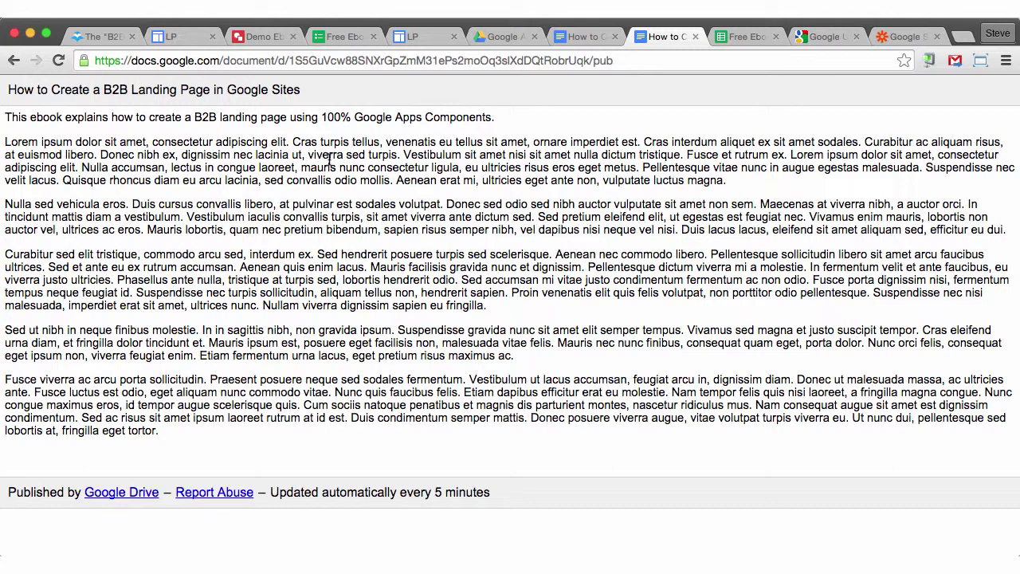
Show the ebook's Publish to the web options, its /pub page and the goo.gl/eqSbqG link.
{"action": "left_click", "coordinate": [590, 39]}
{"action": "scroll", "coordinate": [404, 223], "scroll_direction": "up", "scroll_amount": 10}
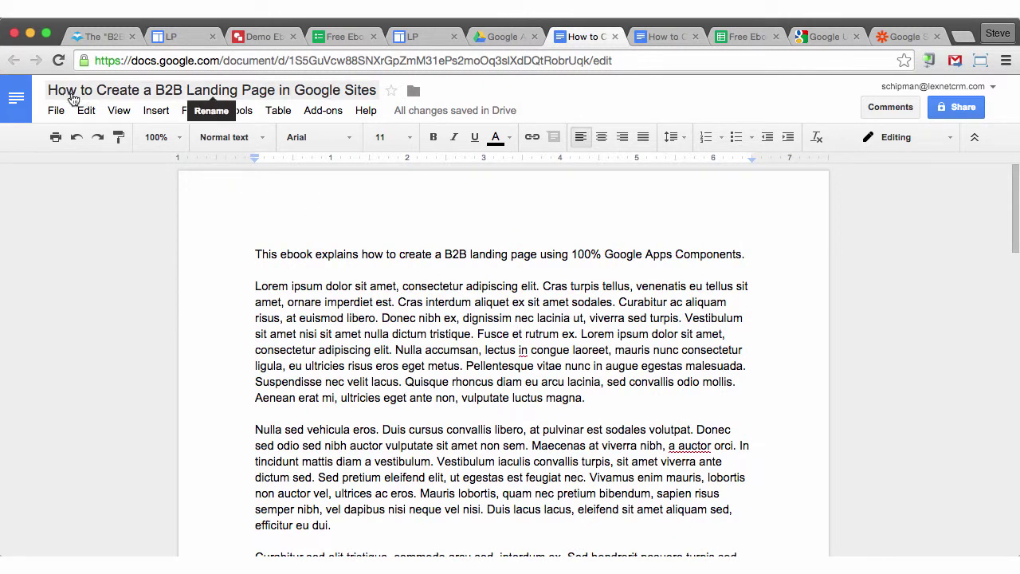
{"action": "left_click", "coordinate": [50, 111]}
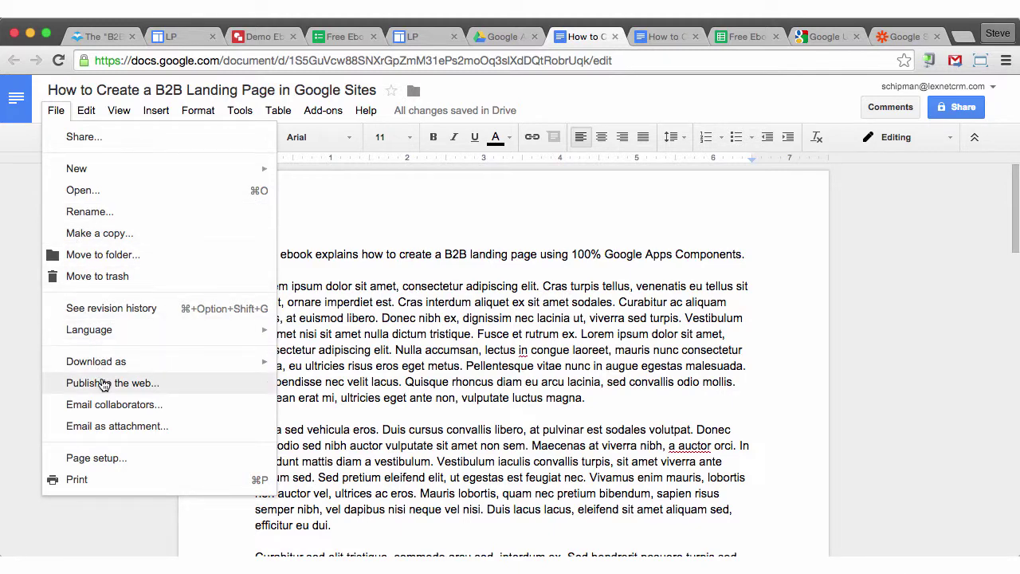
{"action": "left_click", "coordinate": [662, 39]}
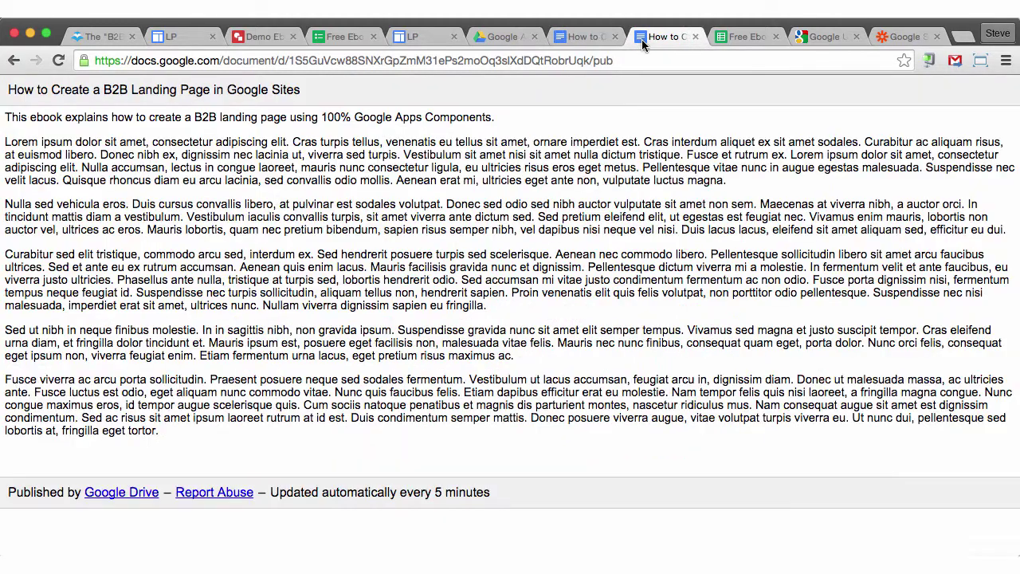
{"action": "left_click", "coordinate": [818, 37]}
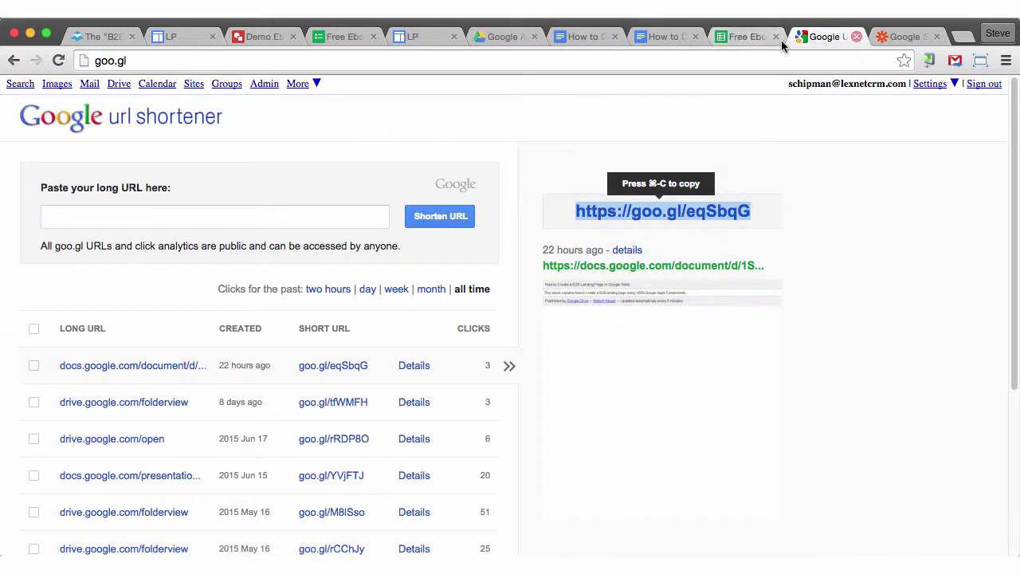
{"action": "left_click", "coordinate": [745, 37]}
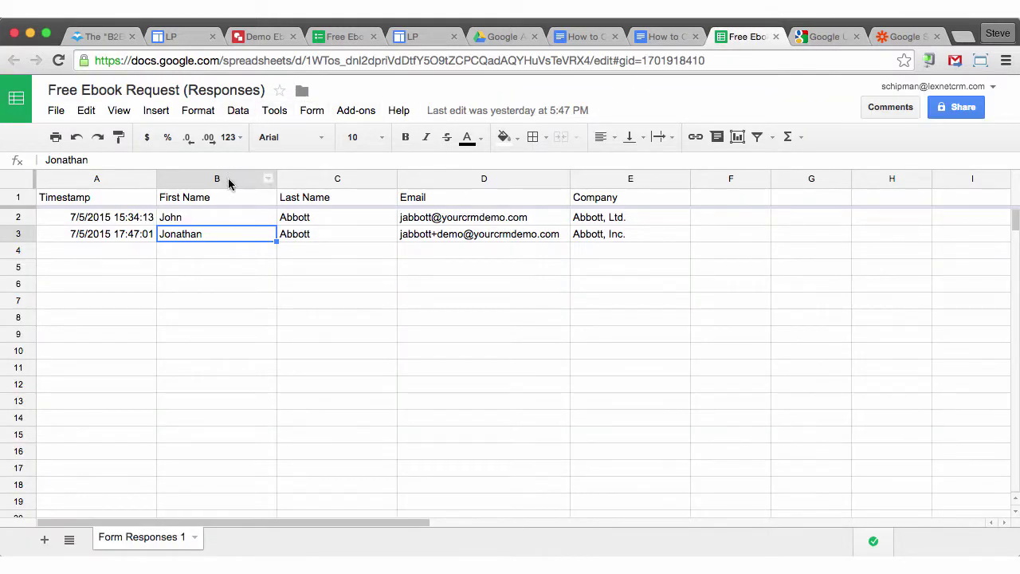
Inspect the two responses' timestamp, first names and last name in the responses sheet.
{"action": "left_click", "coordinate": [130, 221]}
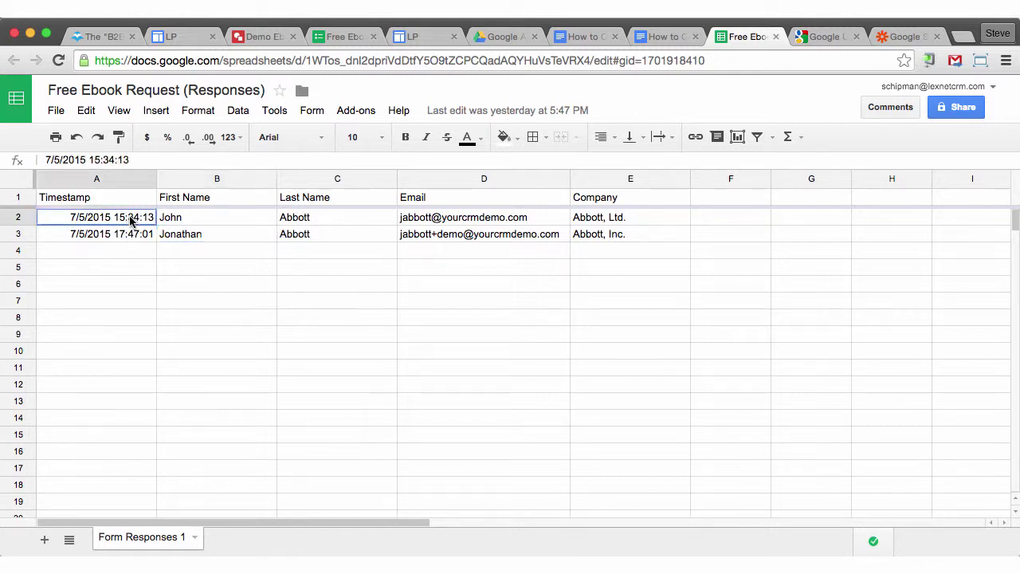
{"action": "left_click", "coordinate": [213, 217]}
{"action": "left_click", "coordinate": [211, 234]}
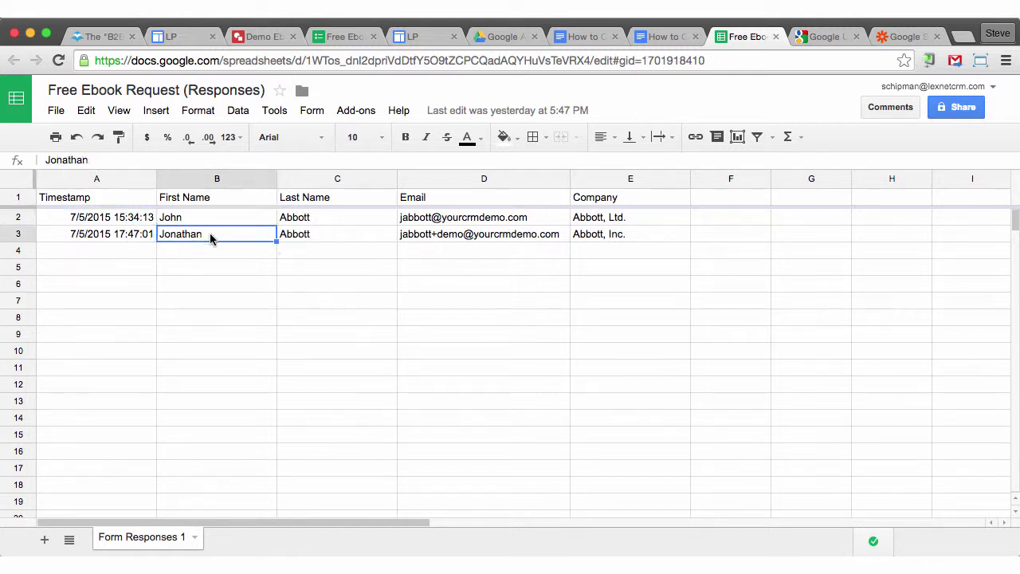
{"action": "left_click", "coordinate": [319, 235]}
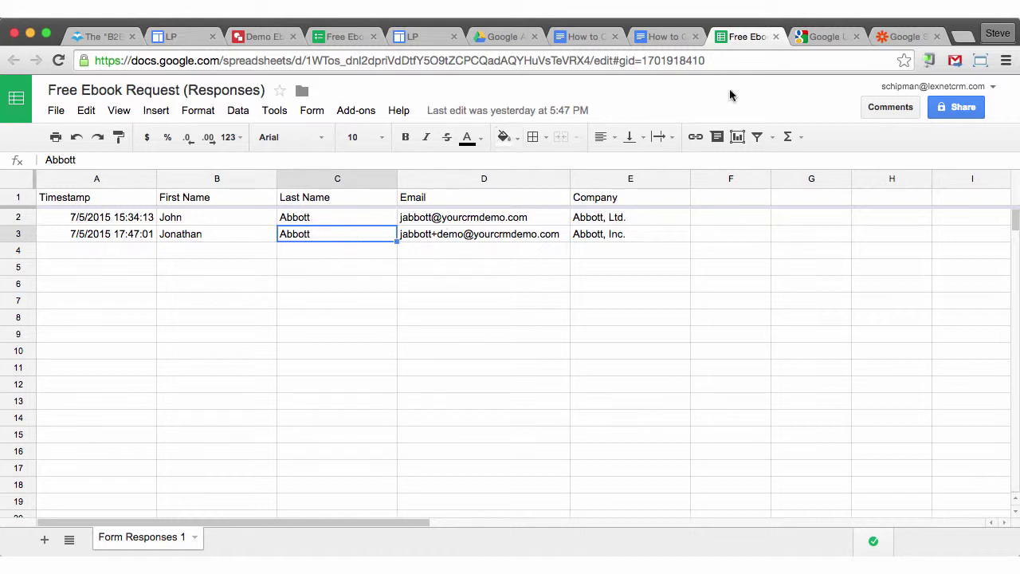
View the Zapier Google Sheets–Salesforce integration page, then return to the landing page preview.
{"action": "left_click", "coordinate": [896, 36]}
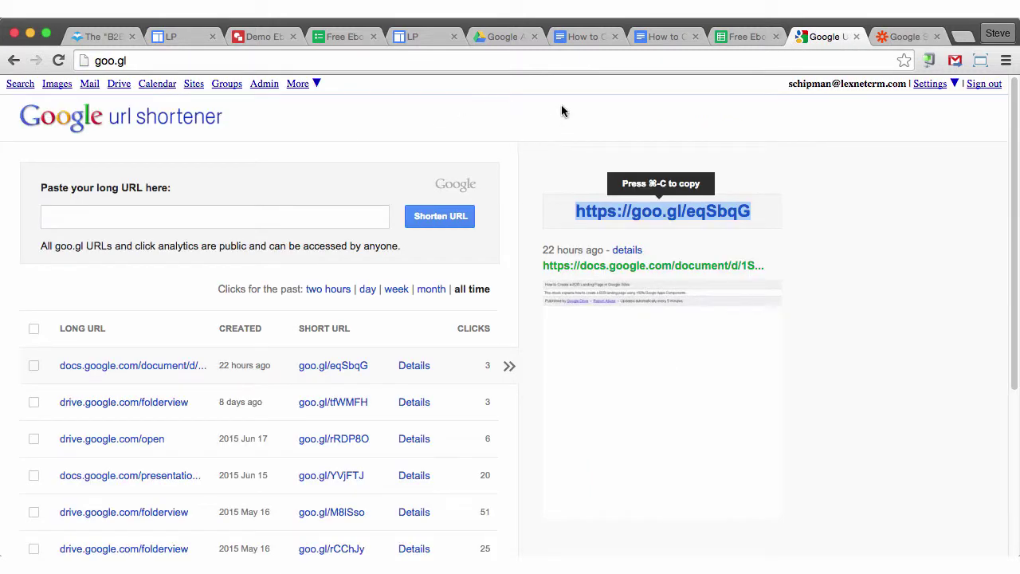
{"action": "left_click", "coordinate": [928, 37]}
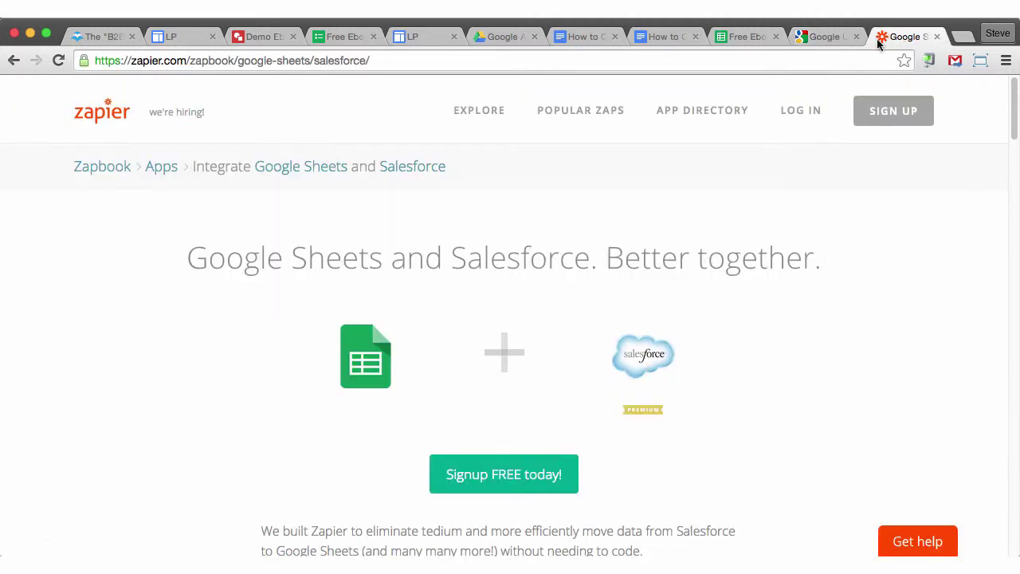
{"action": "scroll", "coordinate": [571, 226], "scroll_direction": "down", "scroll_amount": 1}
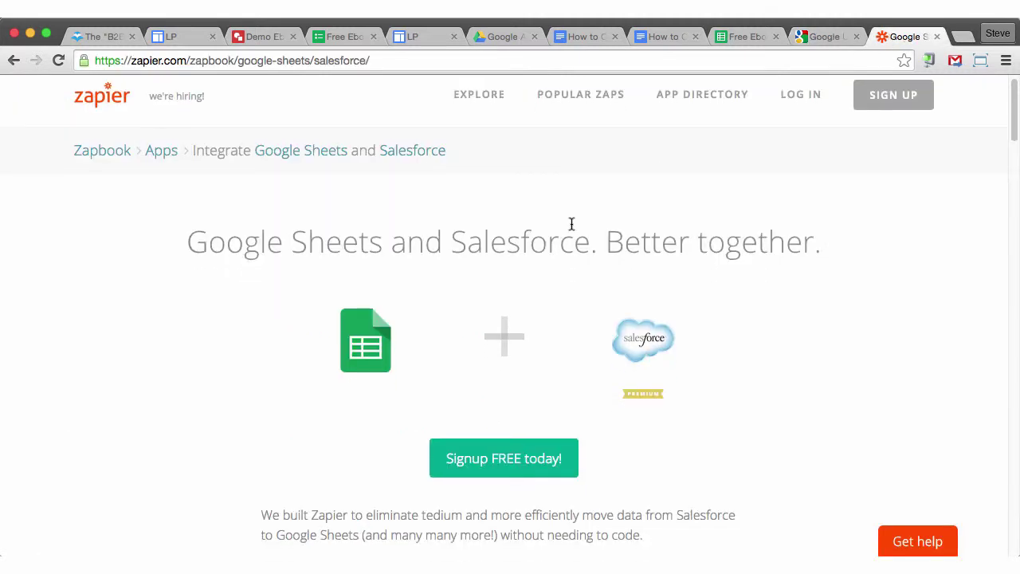
{"action": "scroll", "coordinate": [571, 225], "scroll_direction": "up", "scroll_amount": 1}
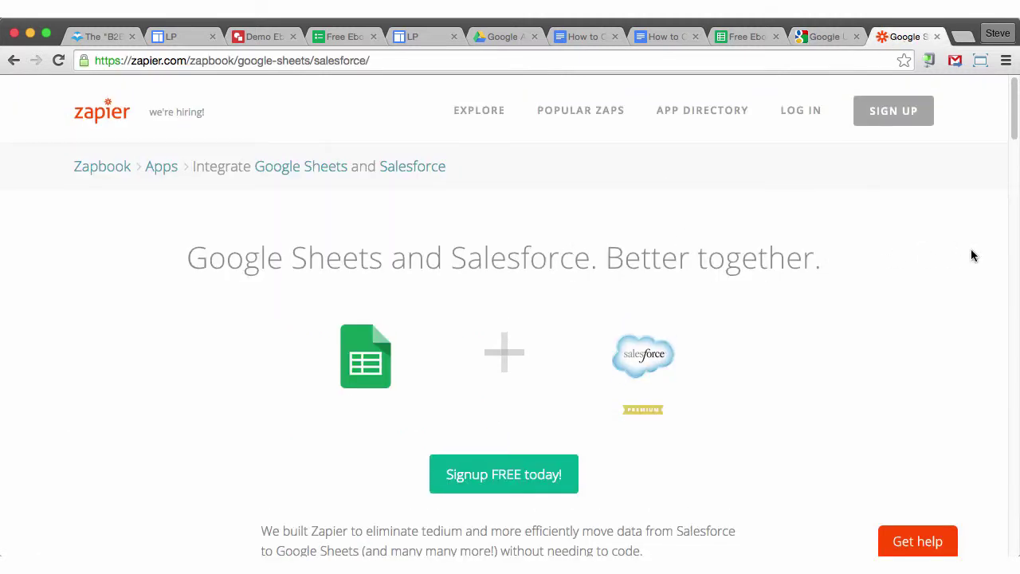
{"action": "left_click", "coordinate": [180, 37]}
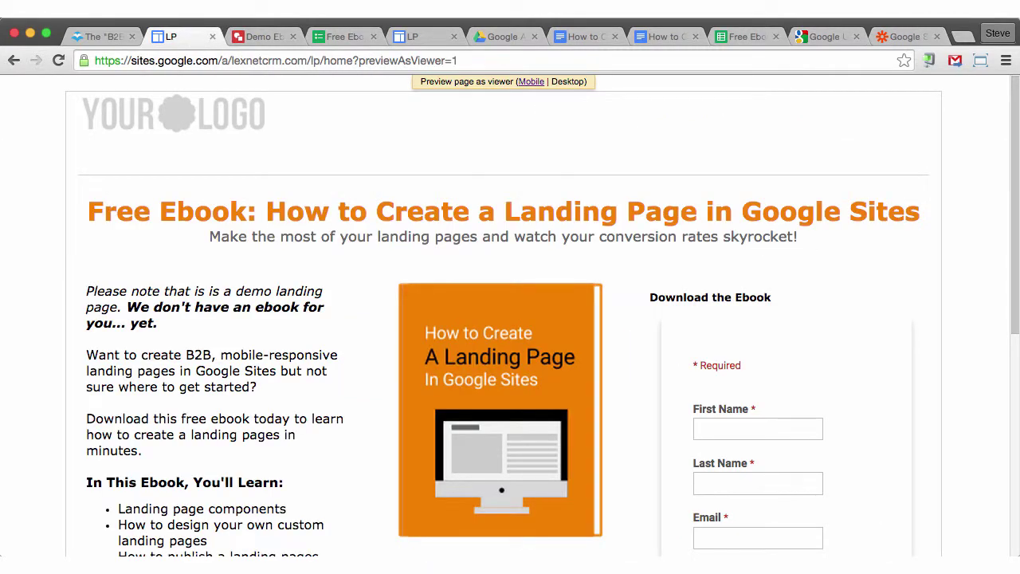
{"action": "scroll", "coordinate": [960, 198], "scroll_direction": "down", "scroll_amount": 4}
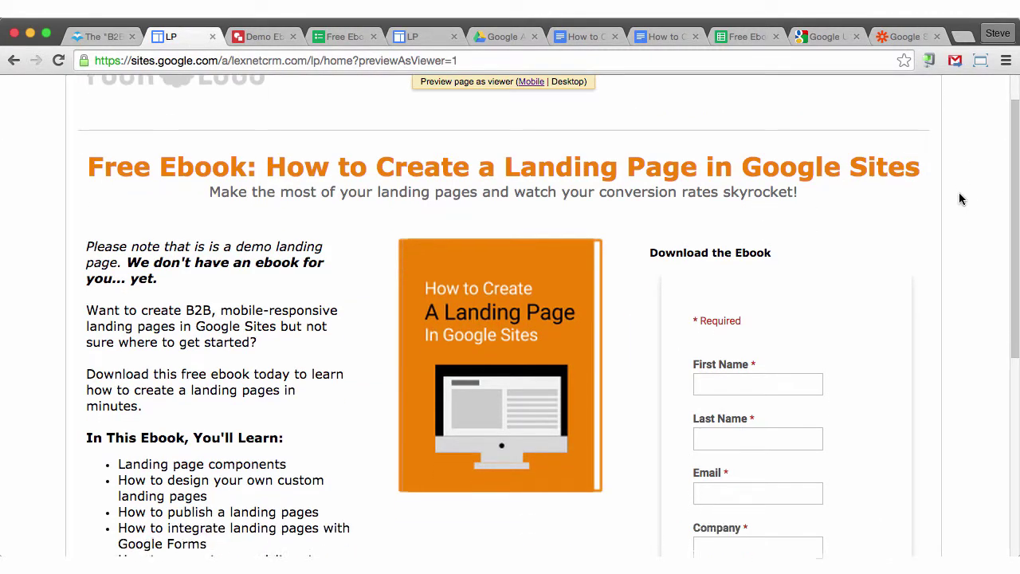
{"action": "scroll", "coordinate": [960, 198], "scroll_direction": "down", "scroll_amount": 2}
{"action": "scroll", "coordinate": [960, 198], "scroll_direction": "up", "scroll_amount": 6}
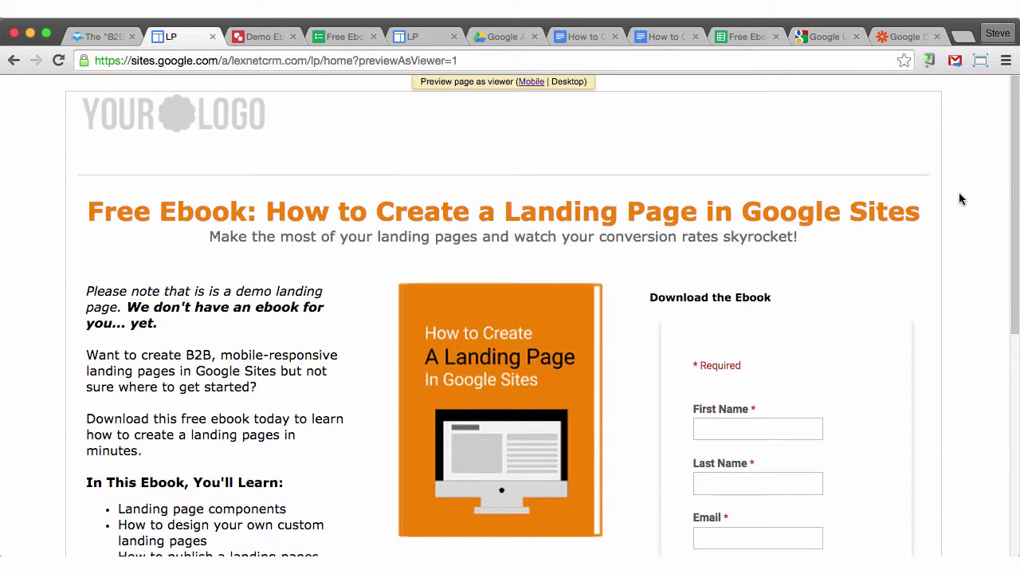